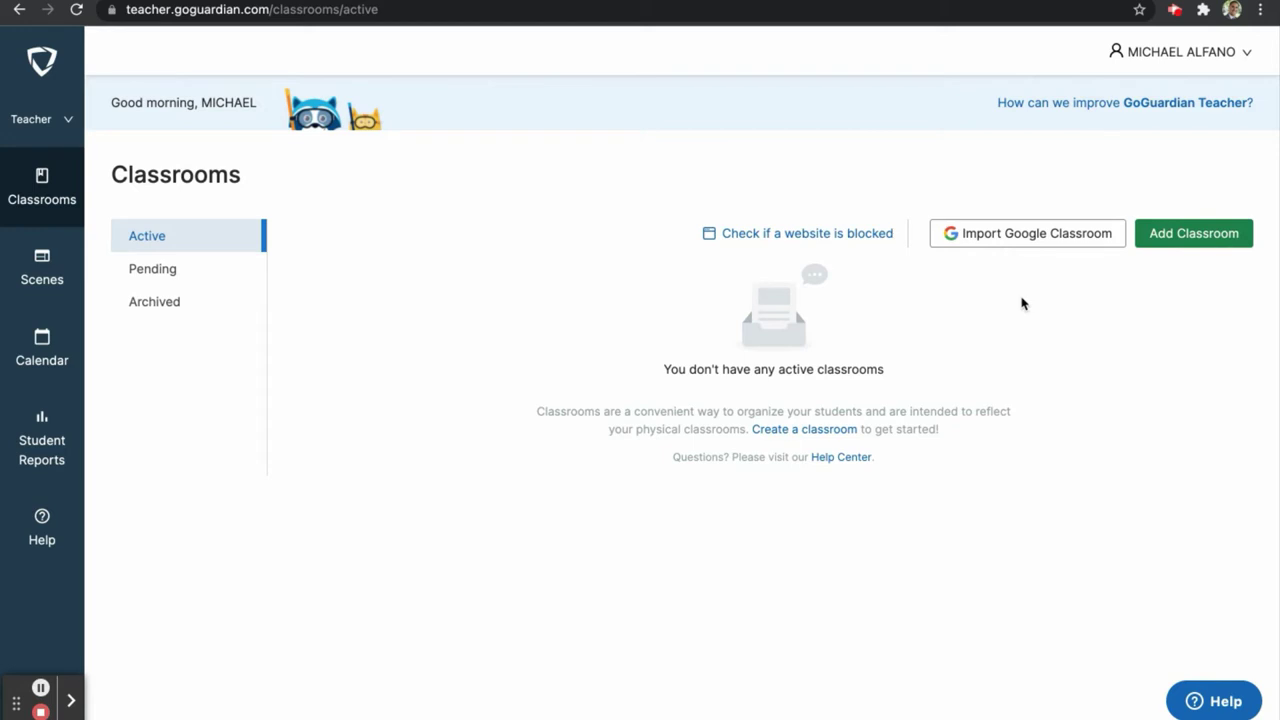
Import Test Classroom from Google Classroom and return to the list of active classrooms.
left_click(1025, 236)
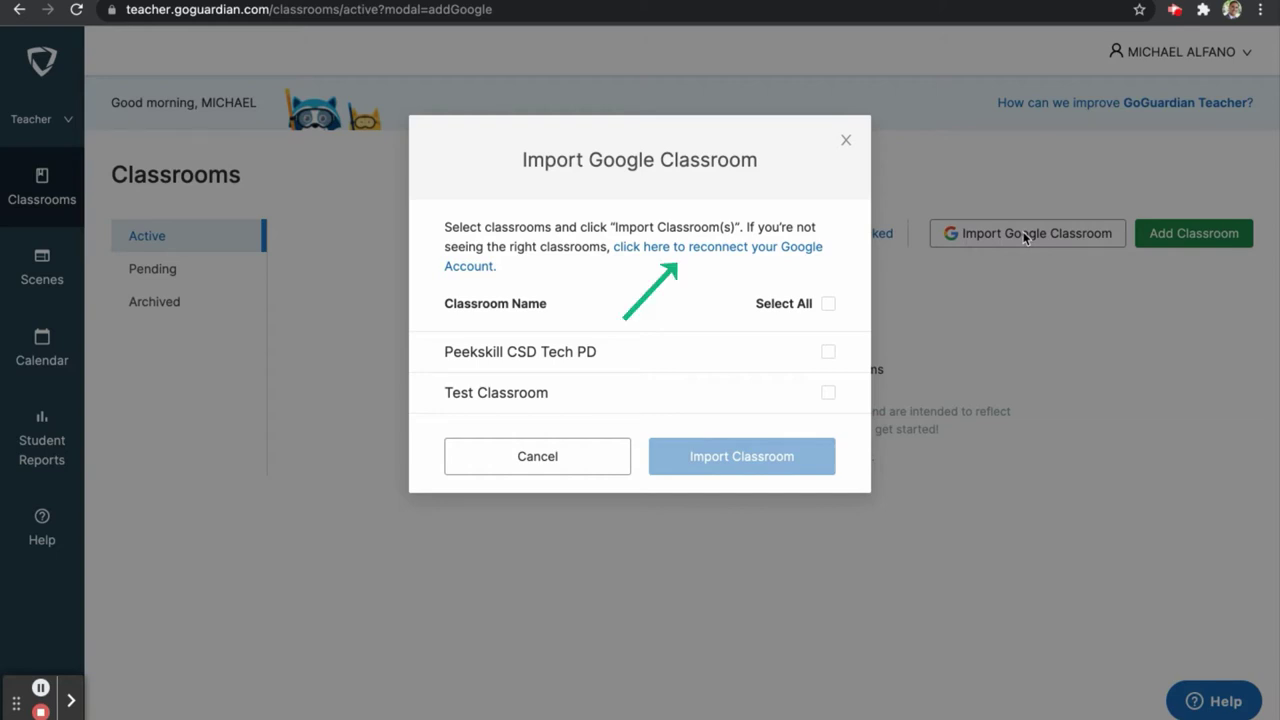
left_click(828, 394)
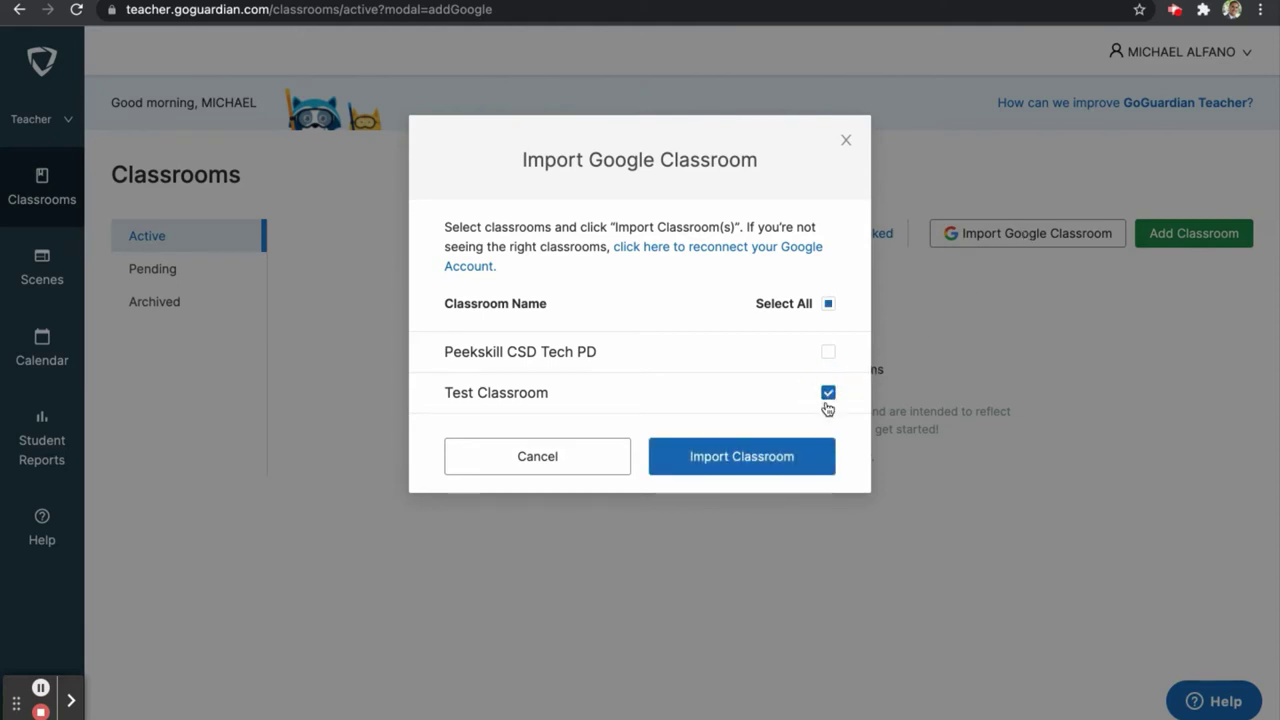
left_click(813, 456)
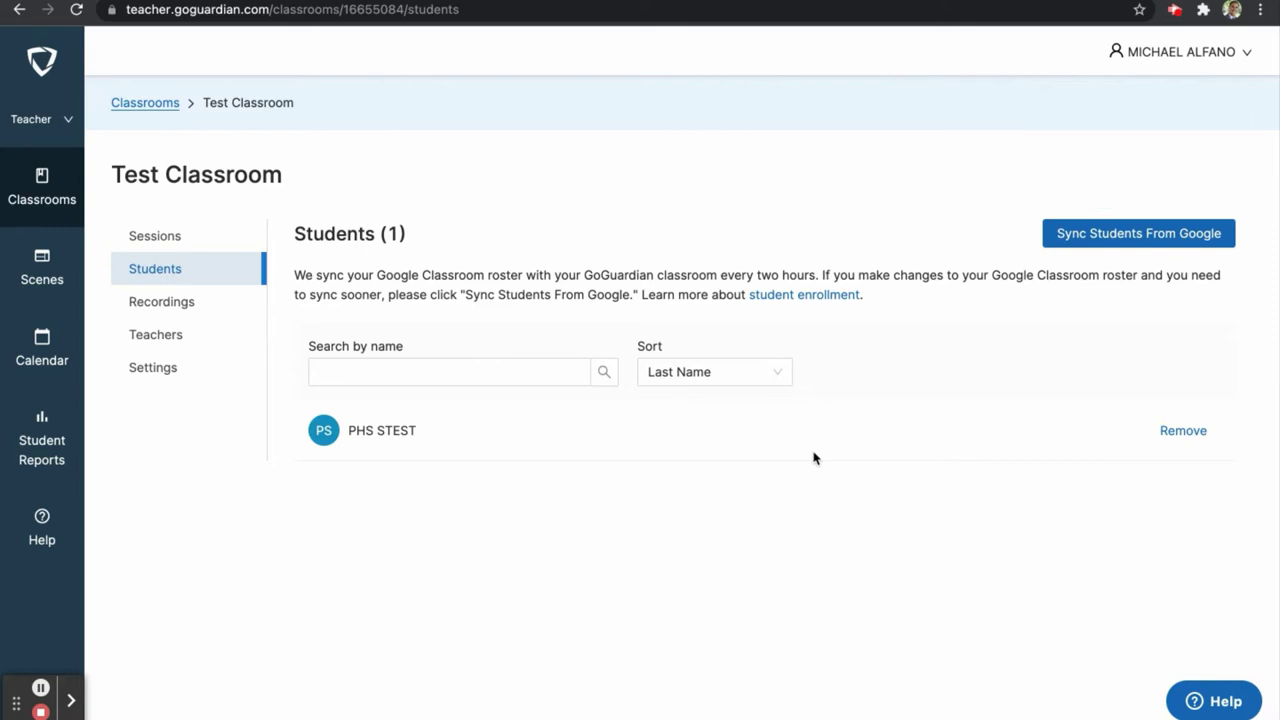
left_click(41, 183)
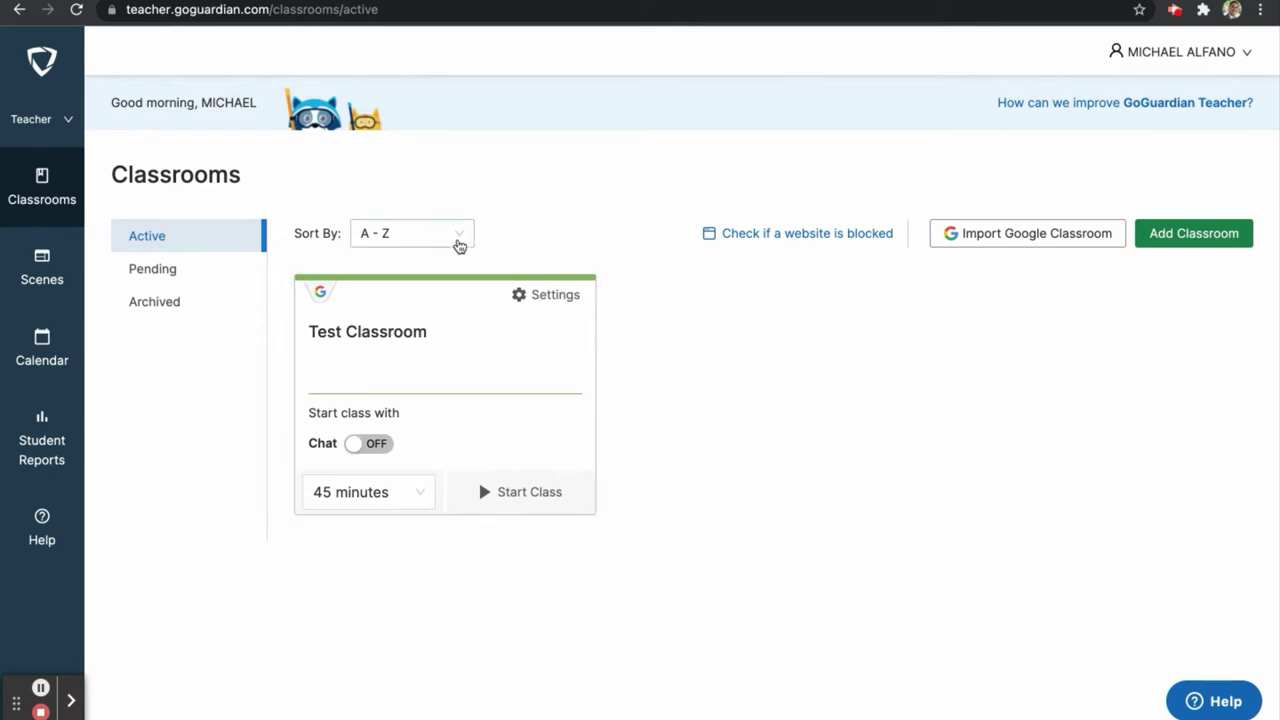
Start a 45-minute live session for Test Classroom with chat switched off.
left_click(459, 236)
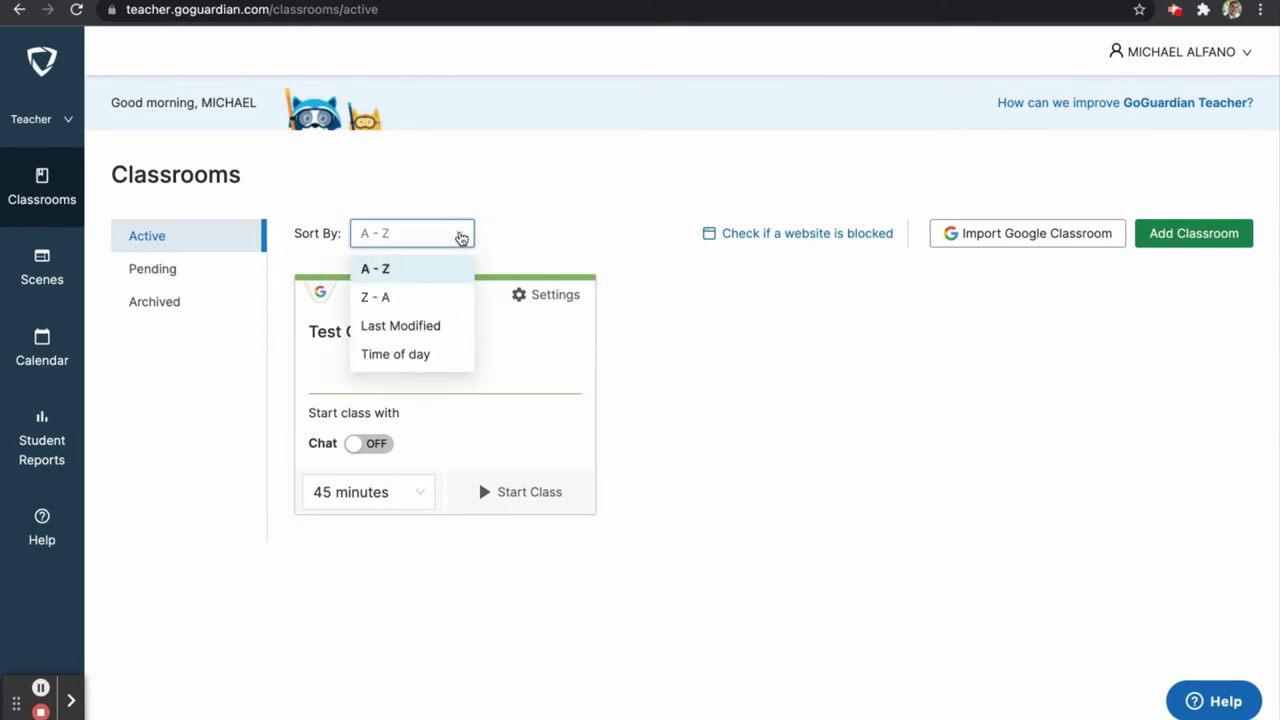
left_click(460, 237)
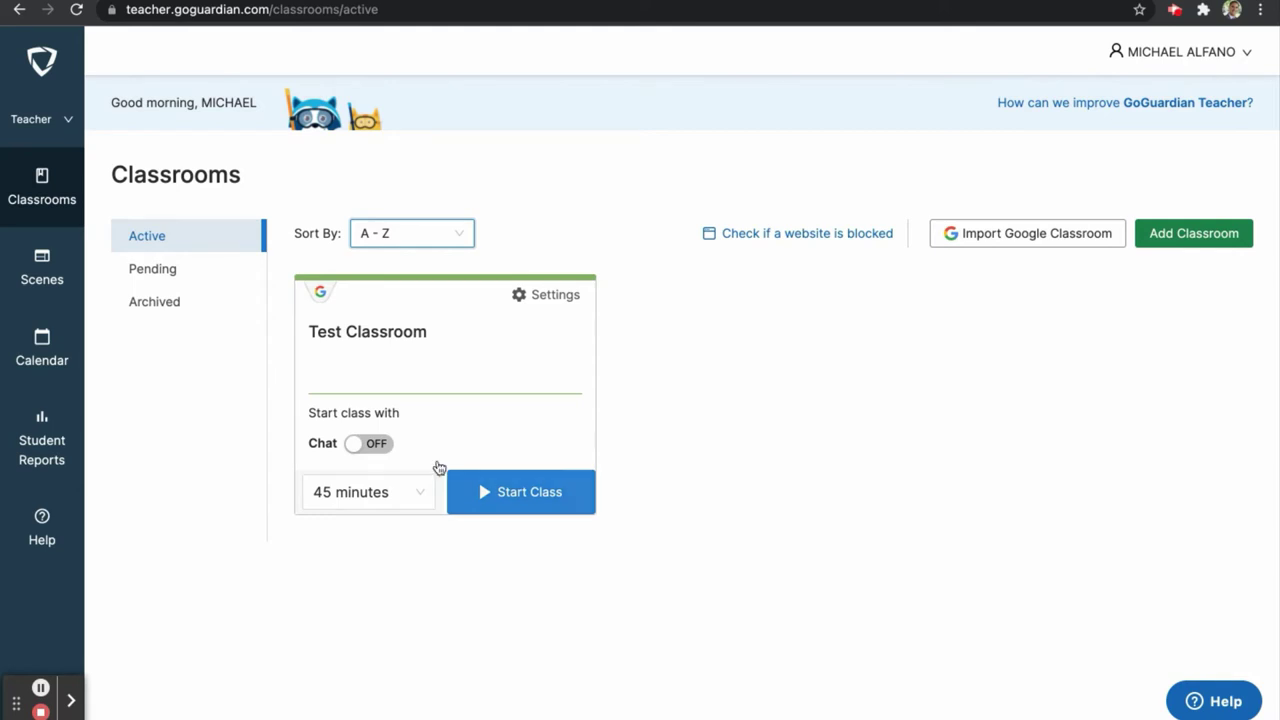
left_click(366, 445)
left_click(366, 447)
left_click(419, 497)
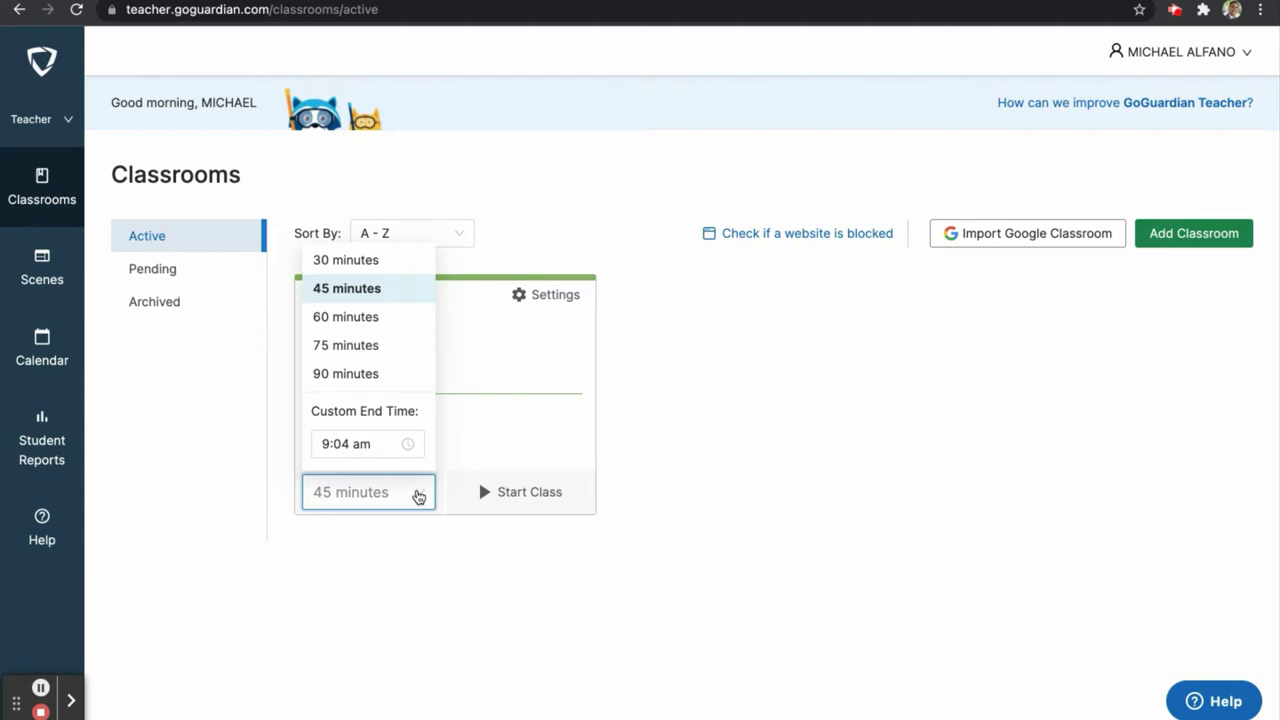
left_click(419, 497)
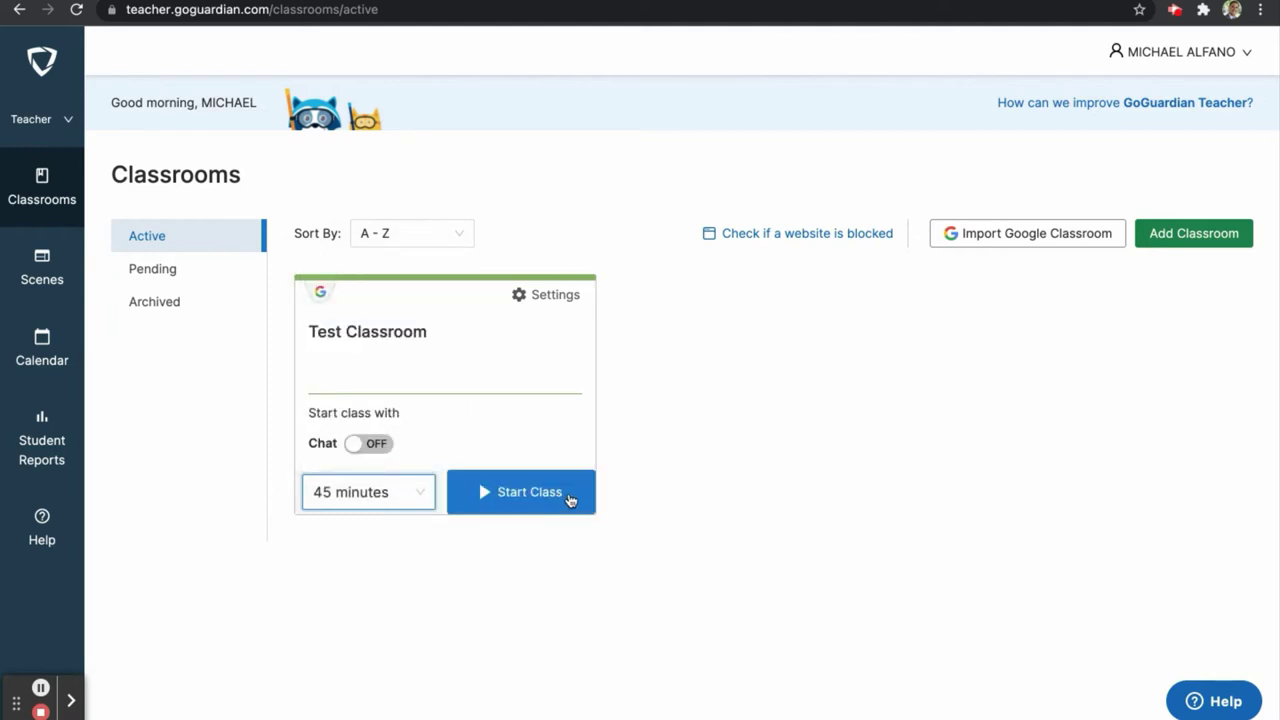
left_click(570, 499)
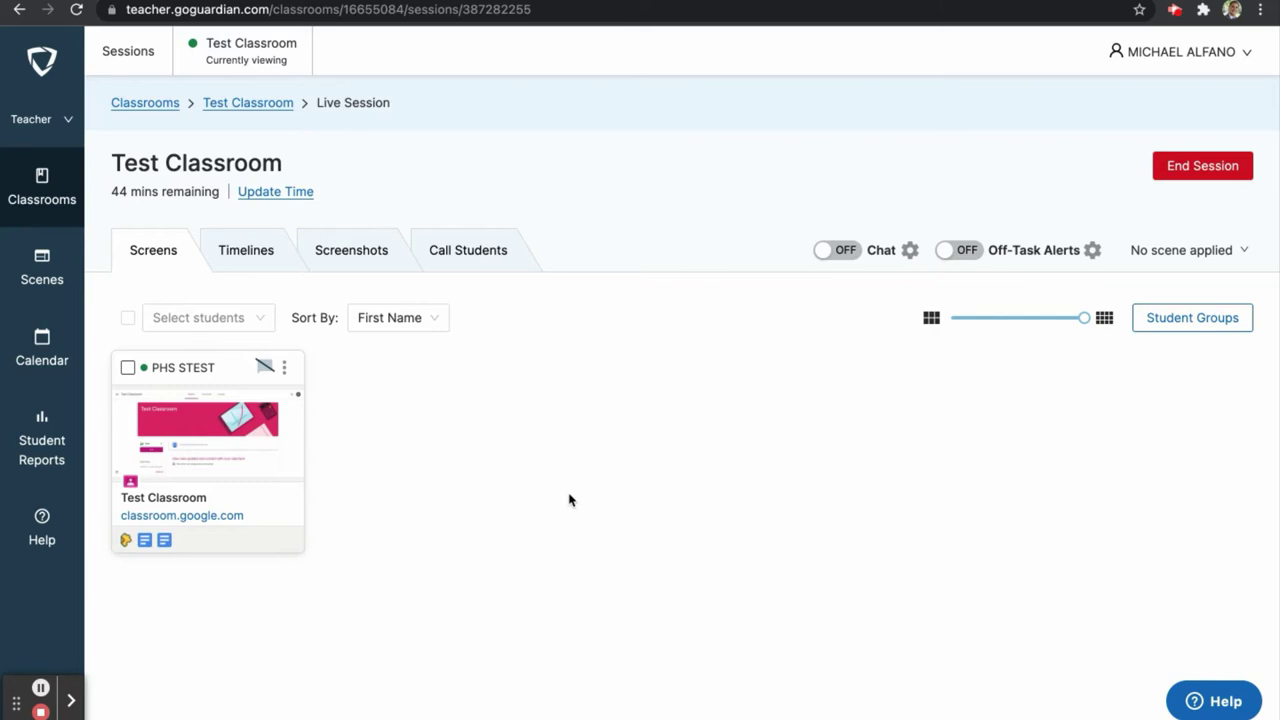
Enlarge the student screen tiles to the middle size while keeping them sorted by first name.
left_click(437, 320)
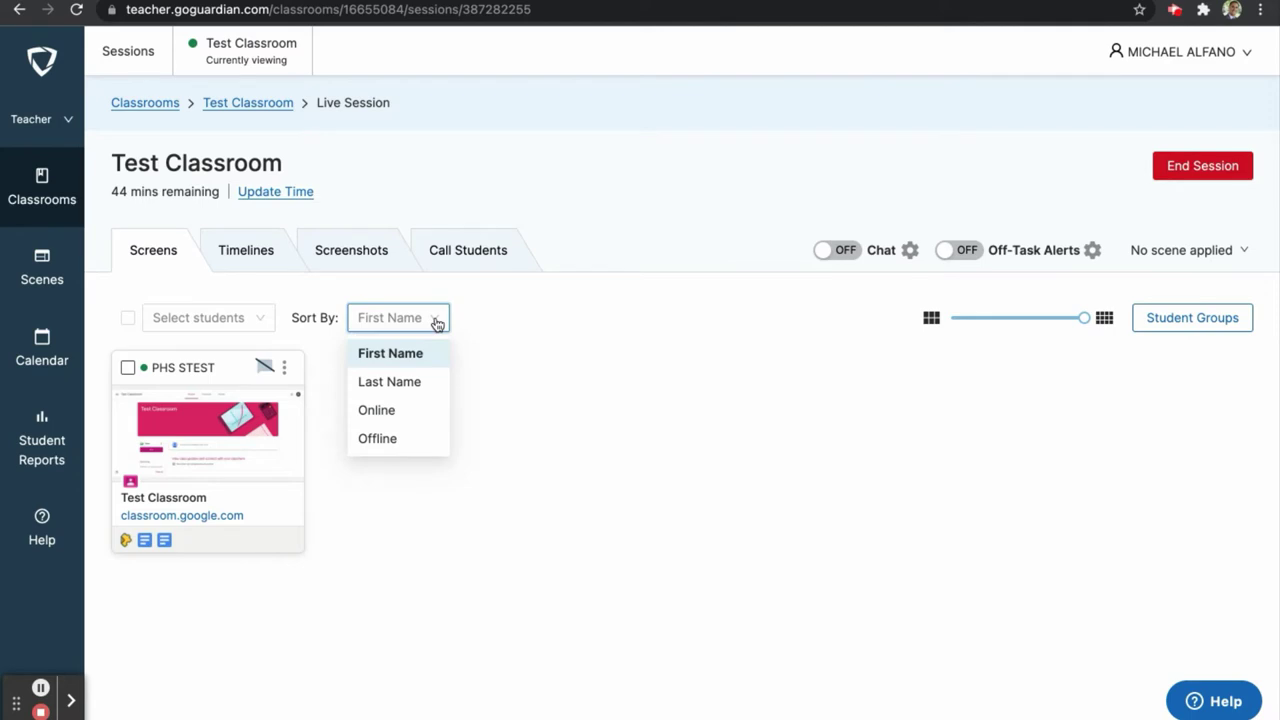
left_click(437, 320)
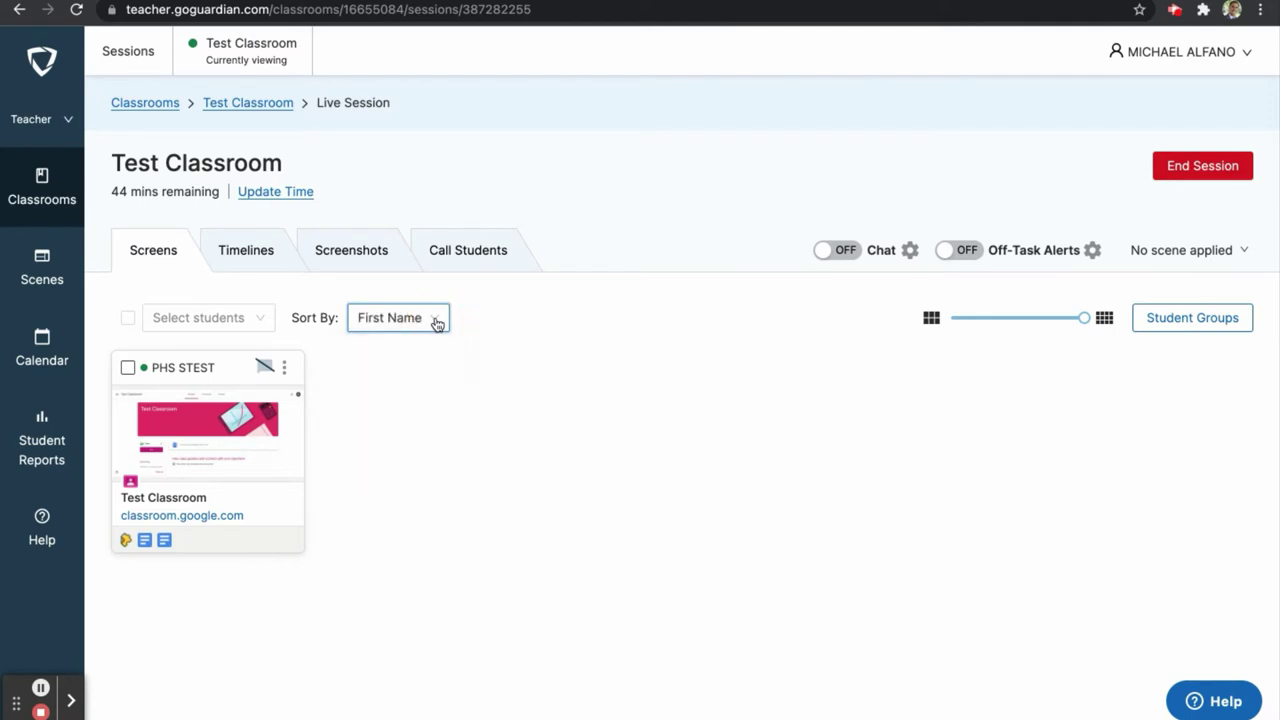
left_click(1083, 318)
left_click_drag(1083, 318, 1017, 318)
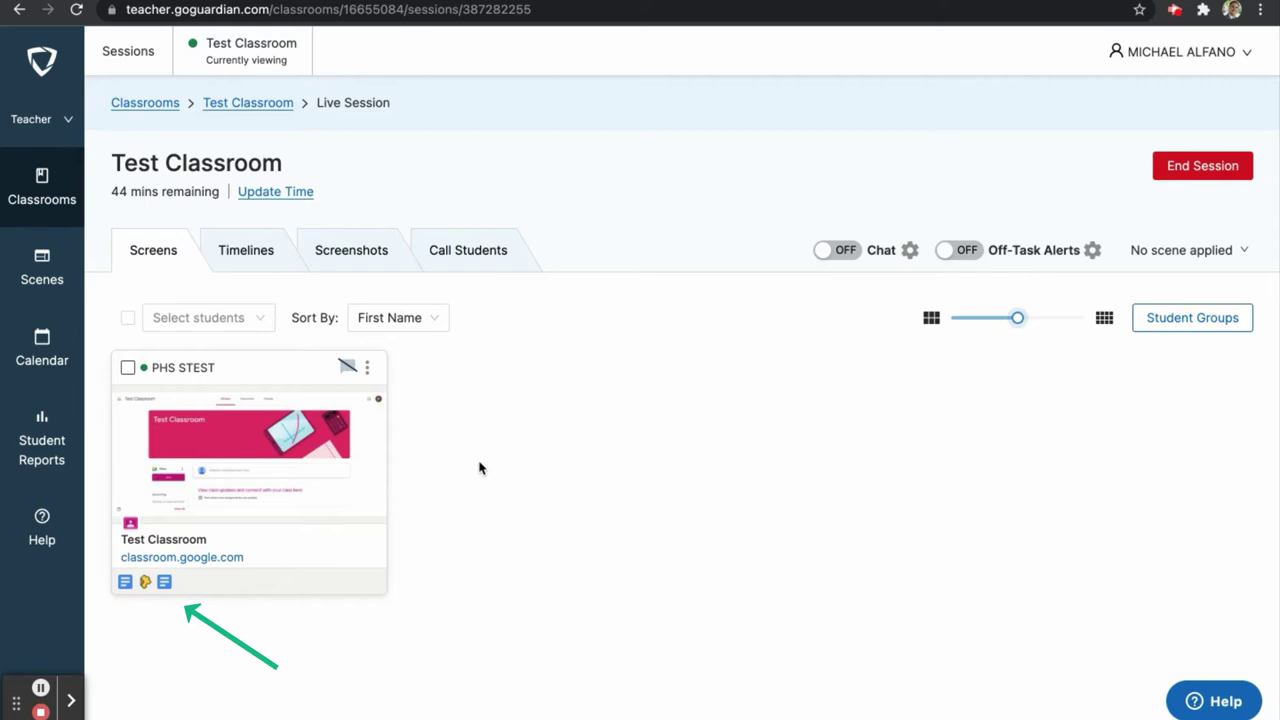
Open the student's detailed screen view from their tile and close their active Edpuzzle tab.
mouse_move(167, 591)
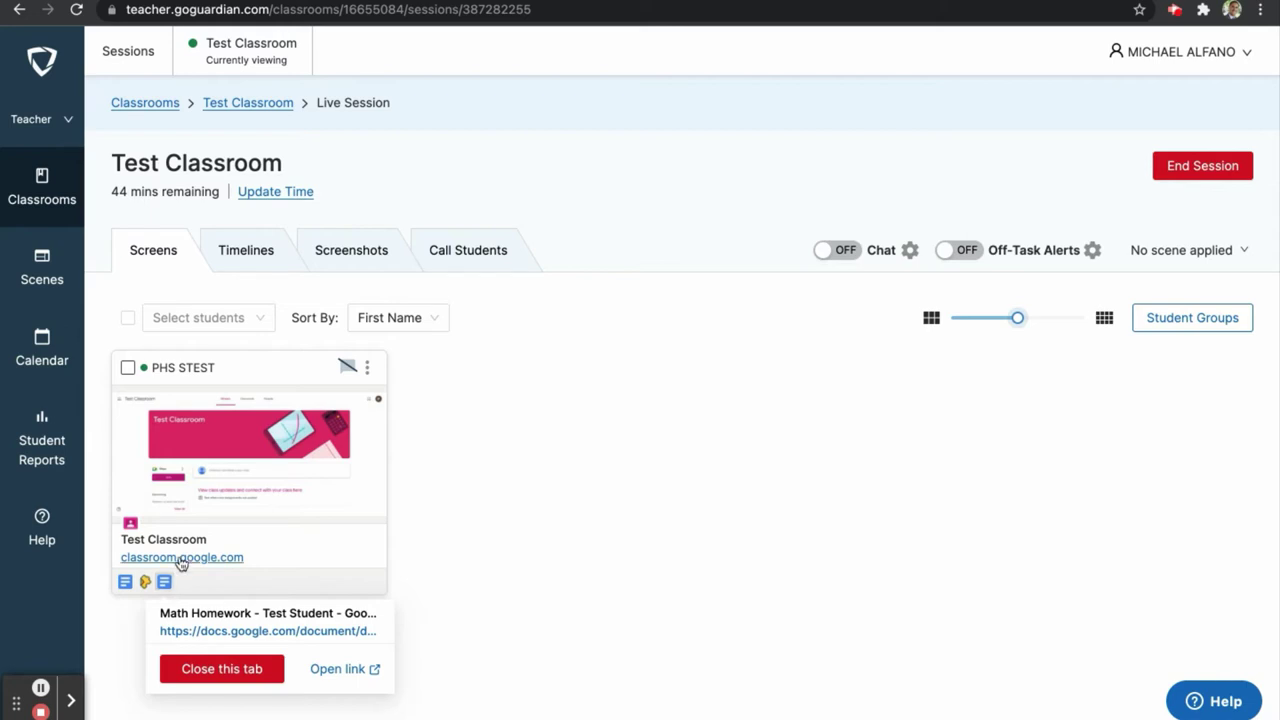
left_click(250, 454)
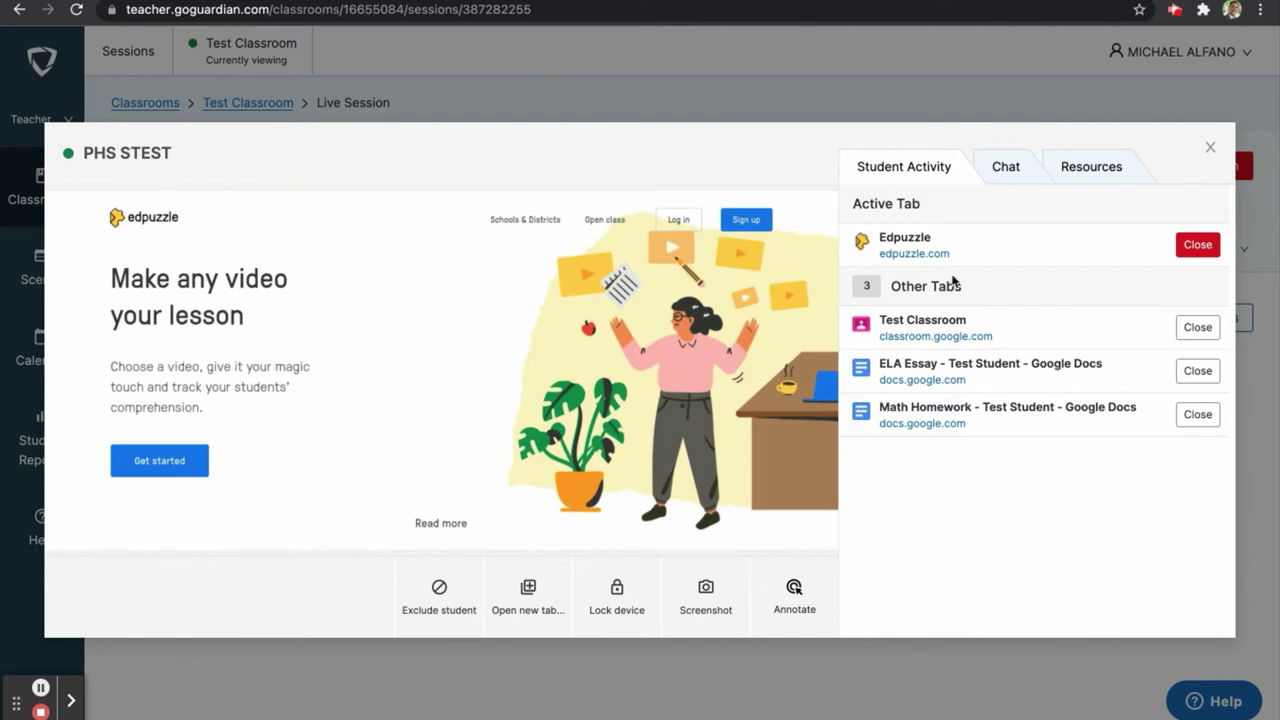
left_click(1197, 246)
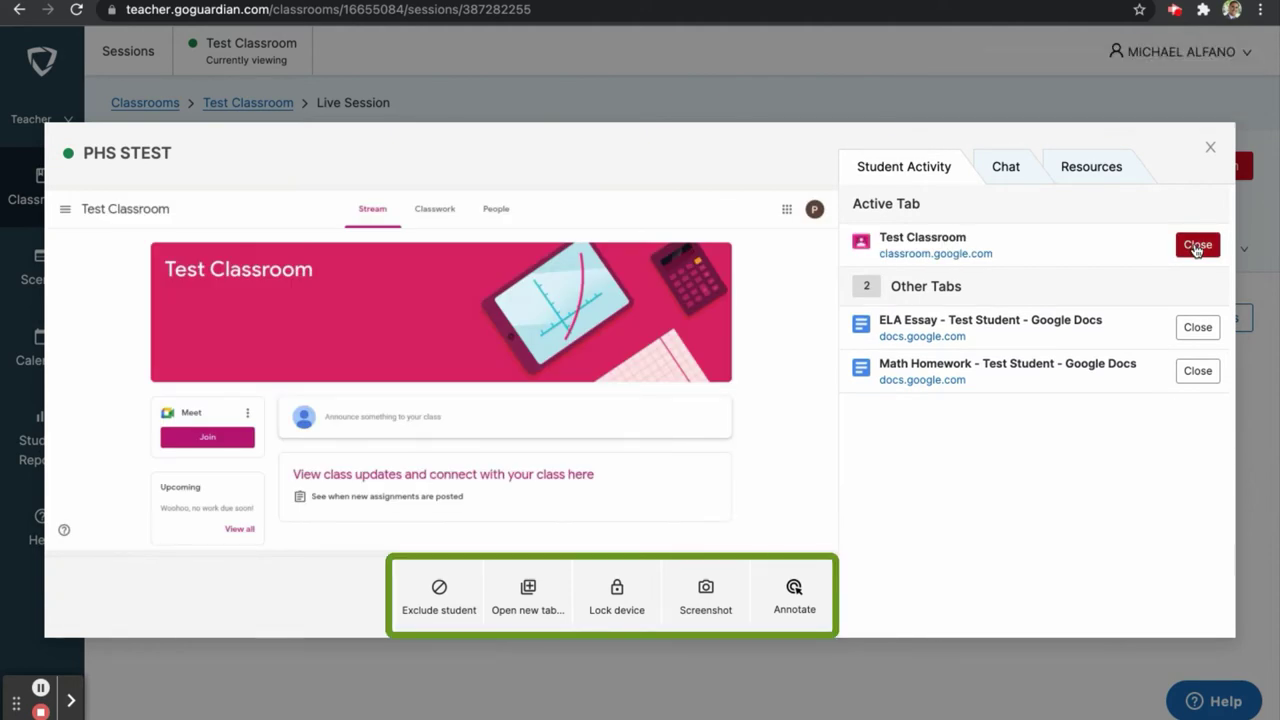
Bring up the request to exclude the student from this session and cancel it.
left_click(452, 594)
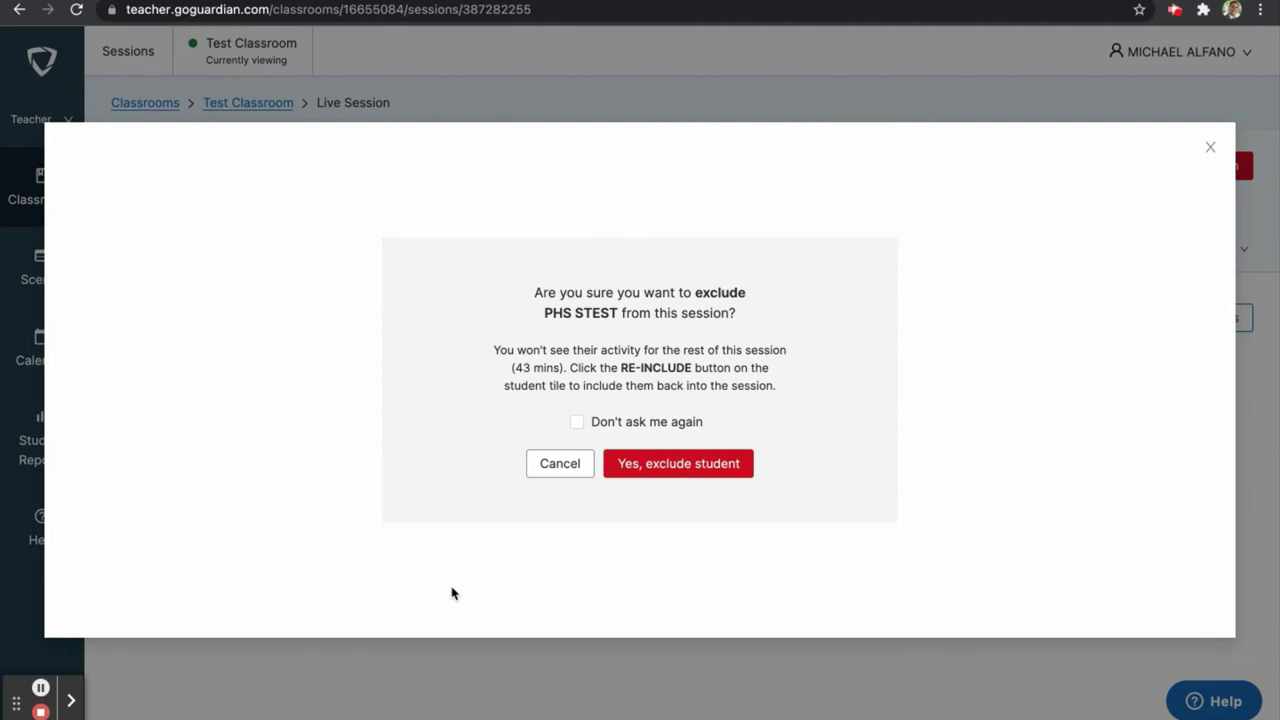
left_click(553, 473)
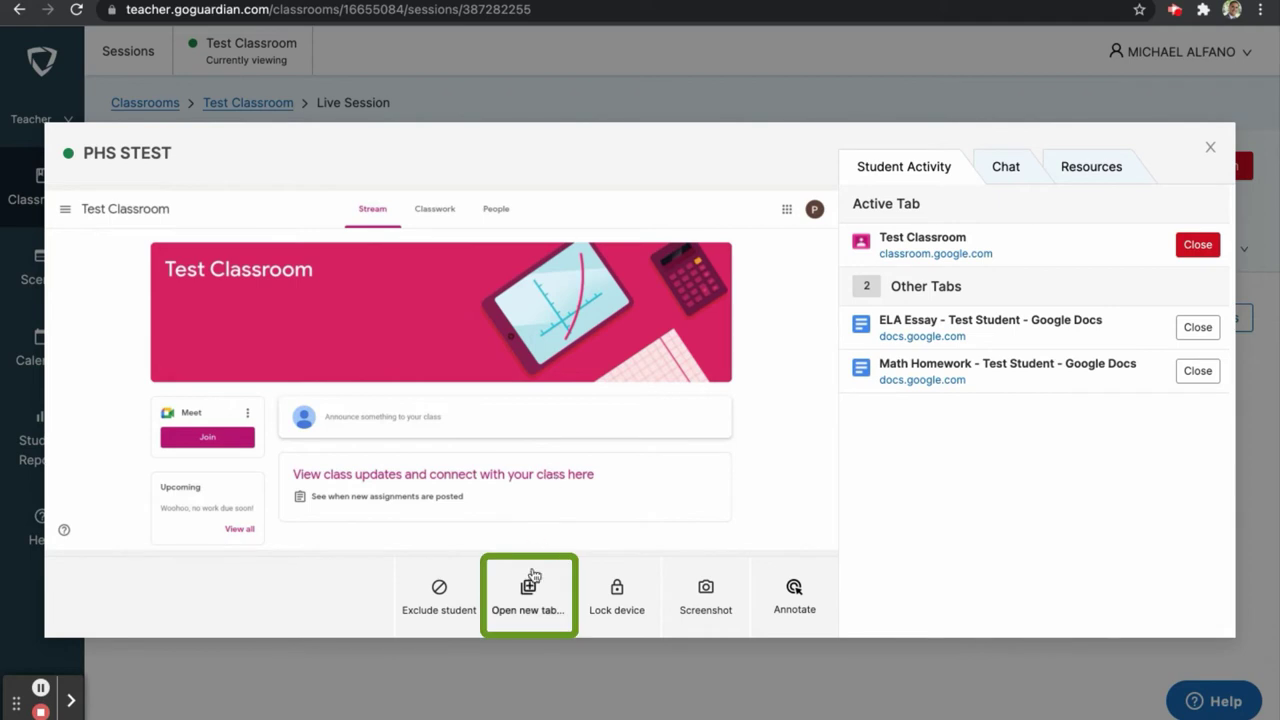
Open aleks.com in a new tab on the student's device.
left_click(530, 587)
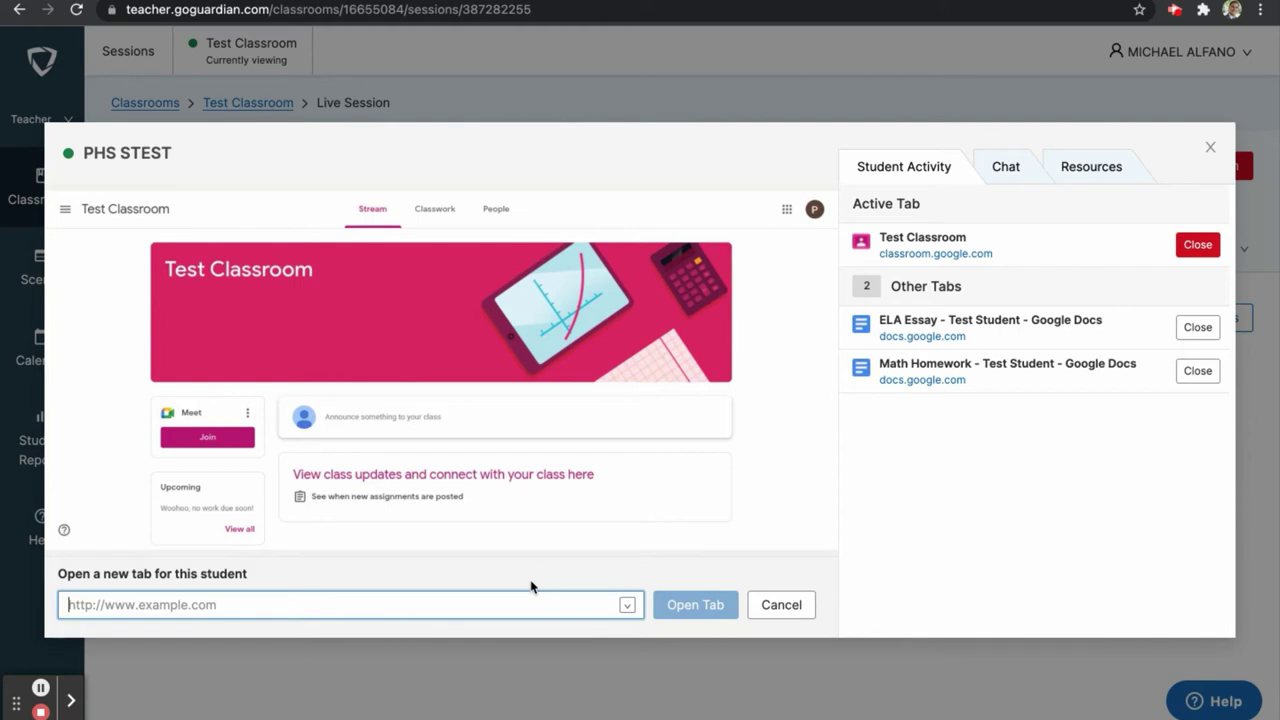
type("alek")
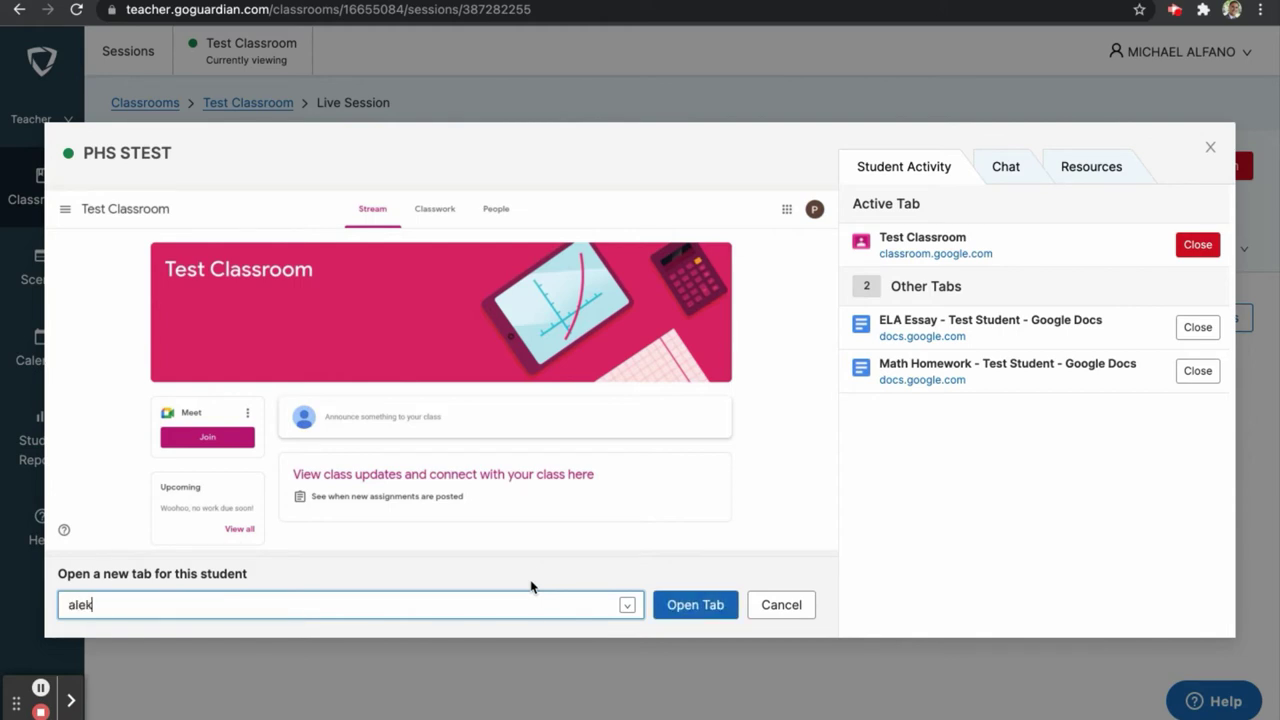
type("s.com")
left_click(705, 607)
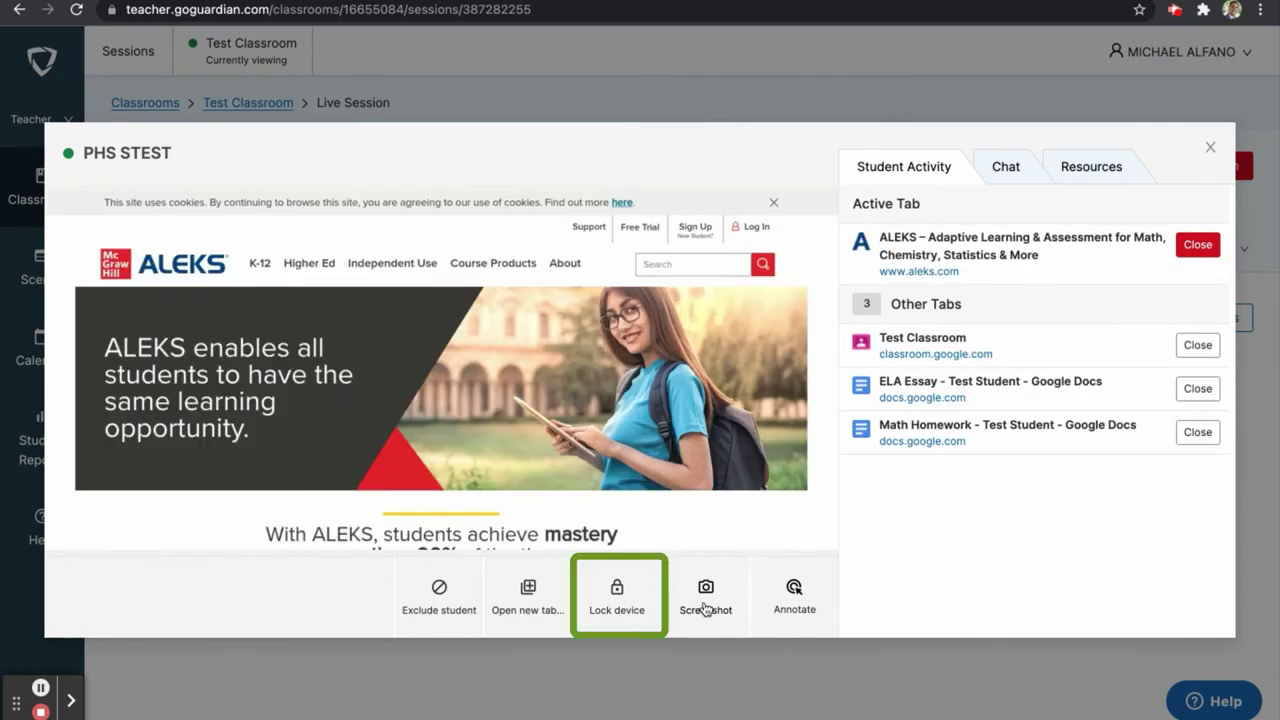
Lock the student's device with the message "Please look up" and unlock it again.
left_click(617, 596)
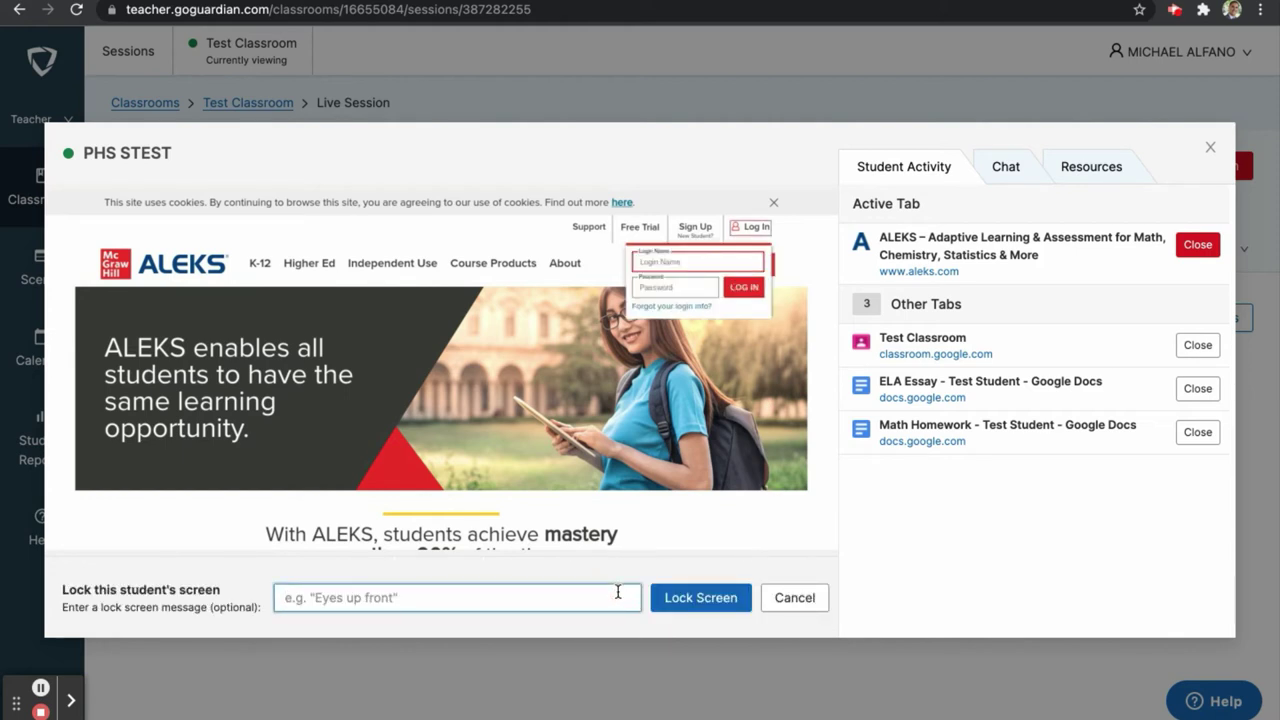
type("Please look ")
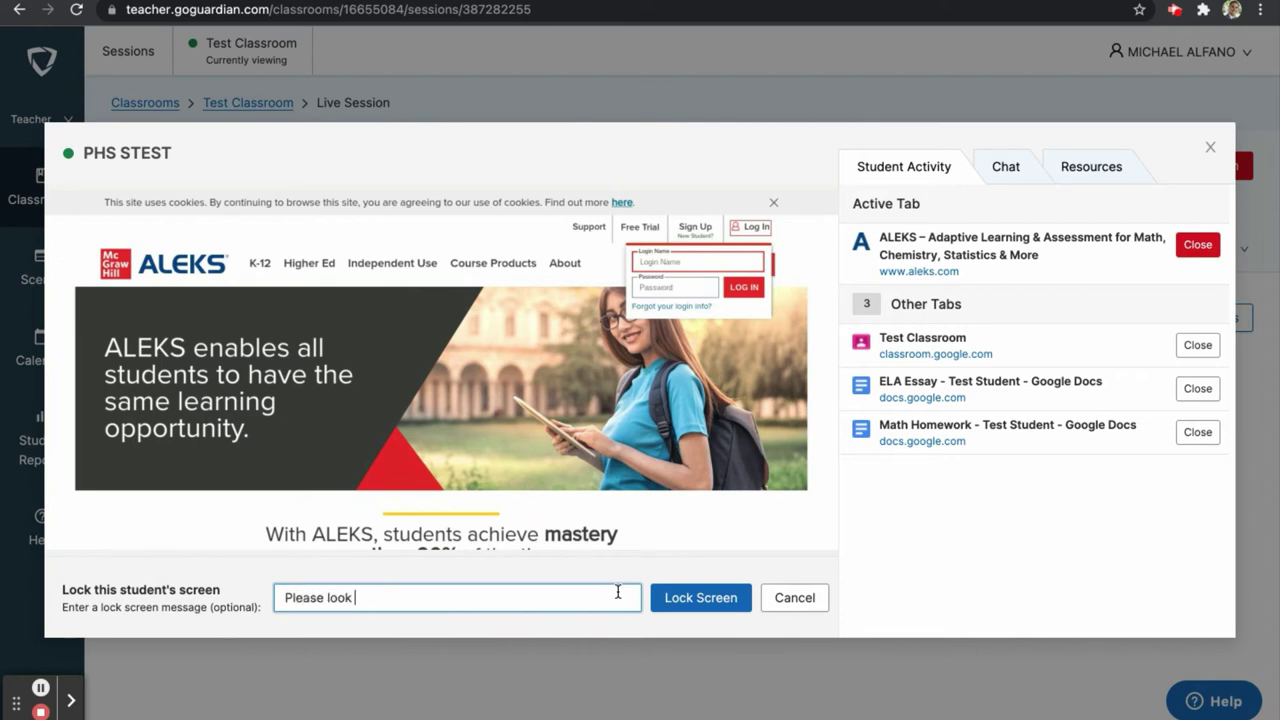
type("up")
left_click(700, 597)
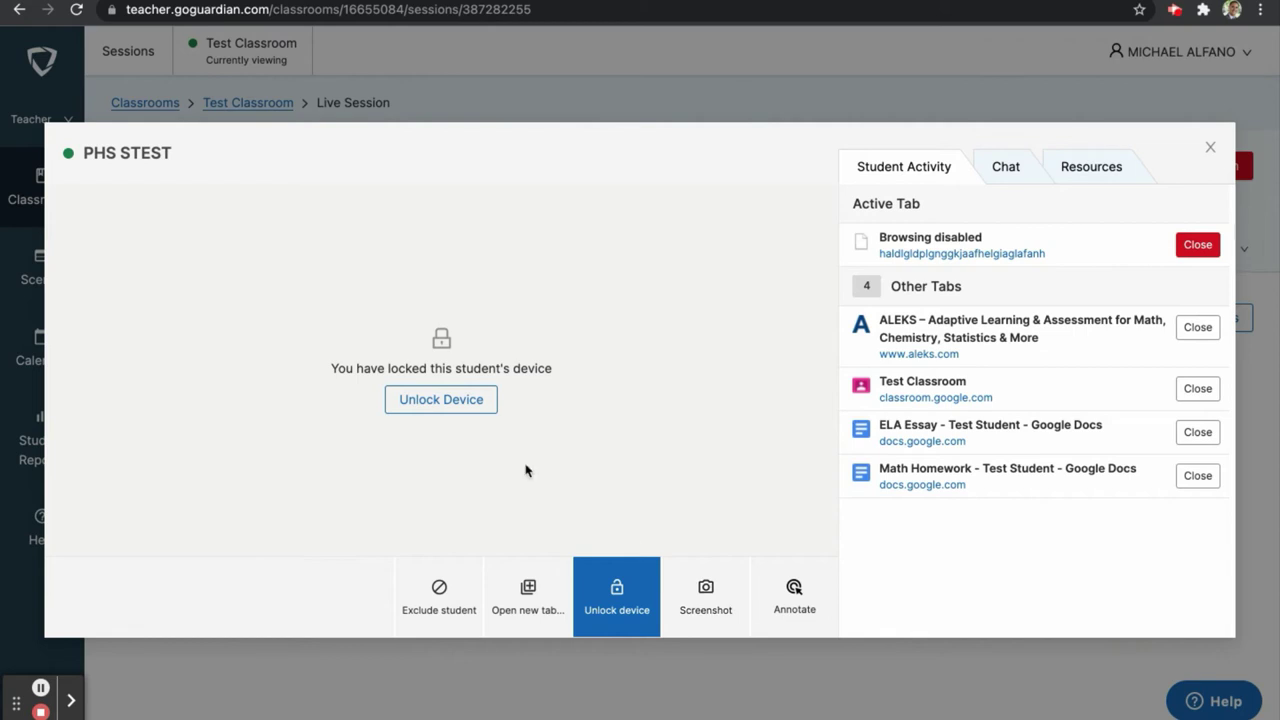
left_click(447, 406)
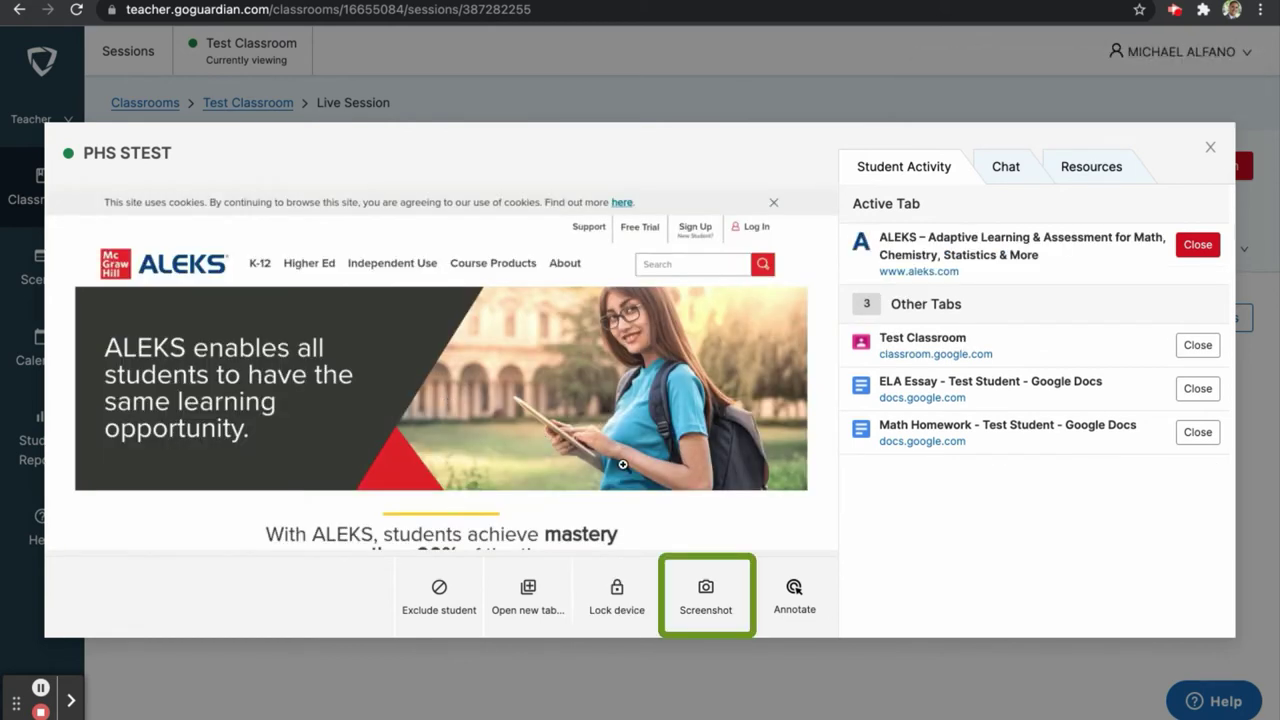
Take a screenshot of the student's screen and place a medium green annotation circle on the ELA Essay document's Share button.
left_click(705, 590)
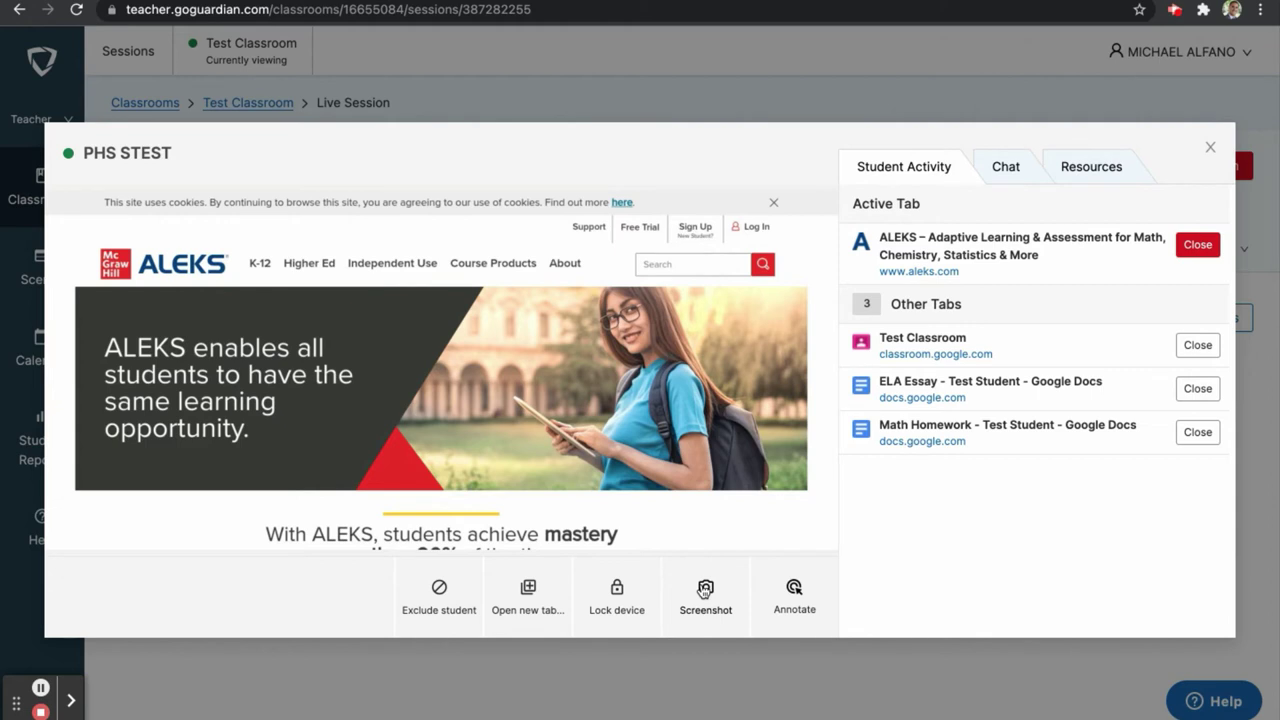
left_click(795, 592)
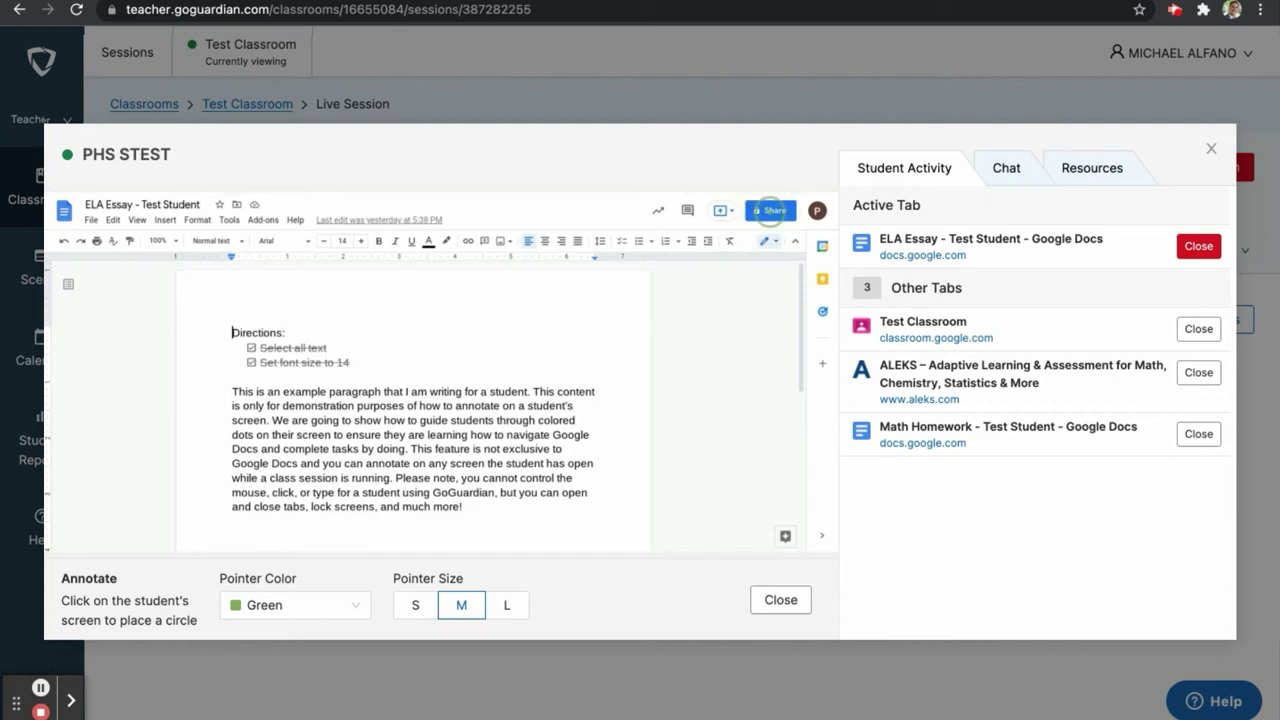
left_click(768, 209)
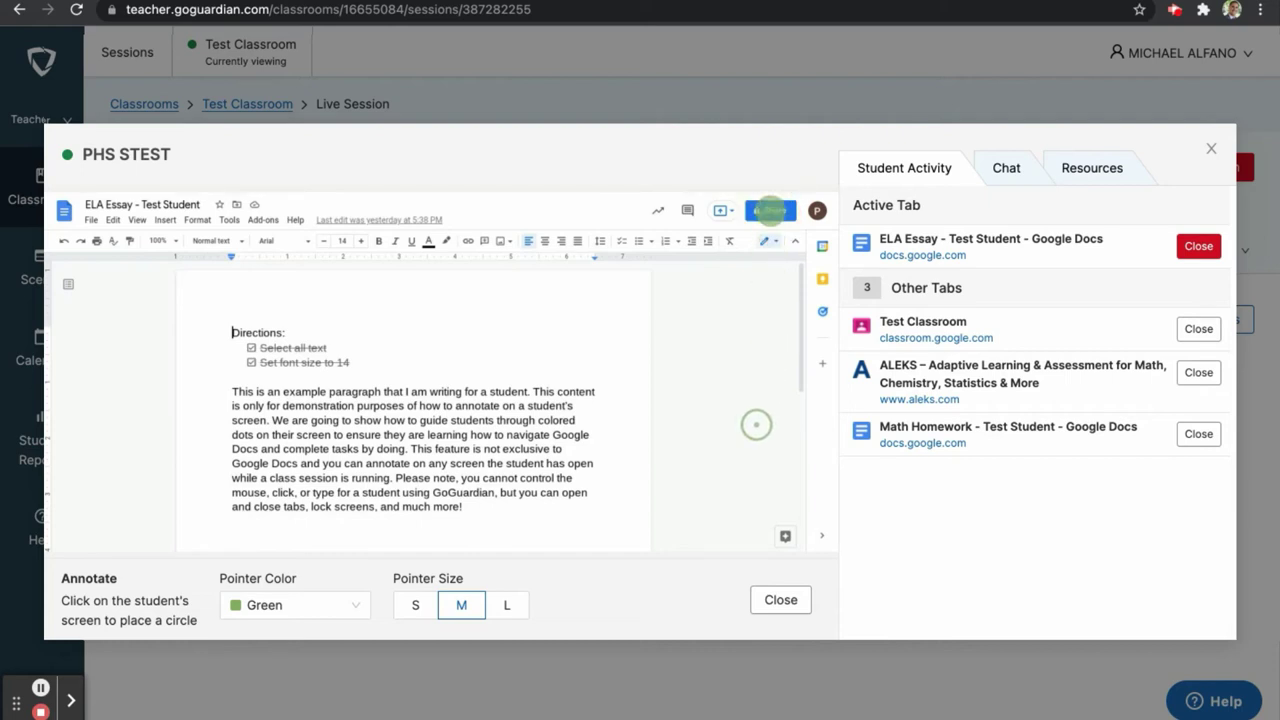
left_click(781, 601)
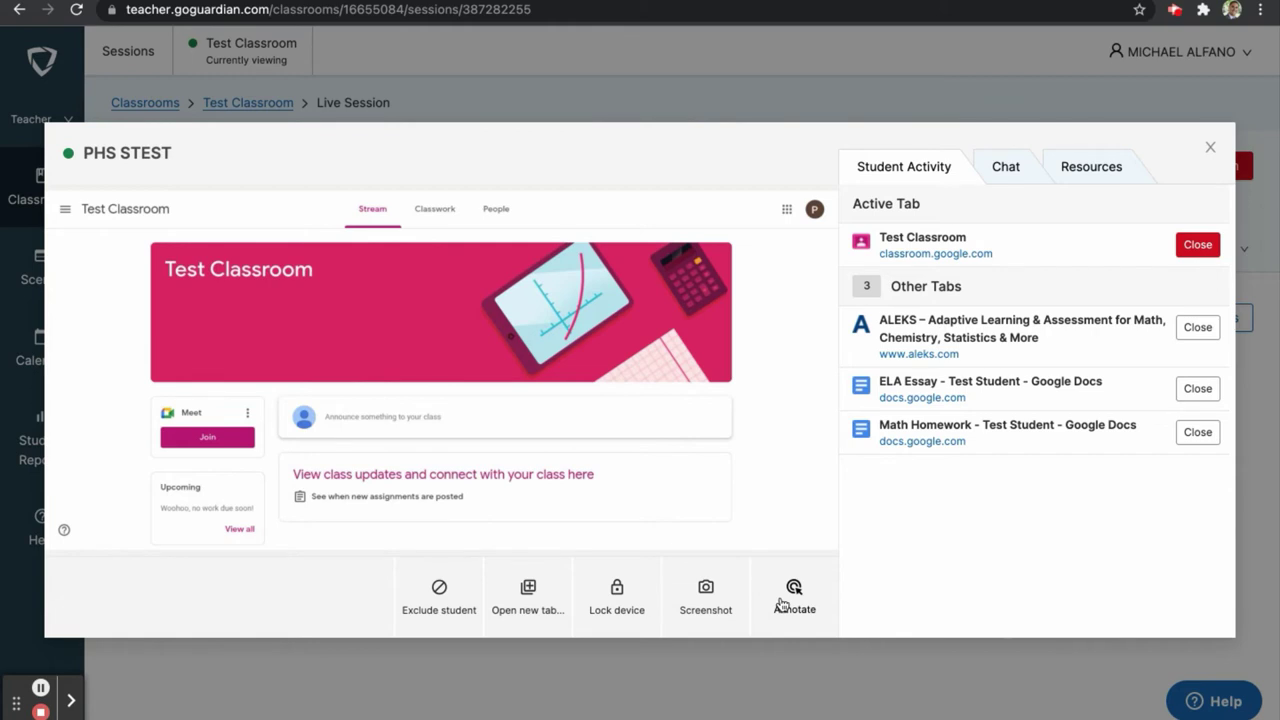
Turn on chat for the student and close their detailed screen view.
left_click(1001, 167)
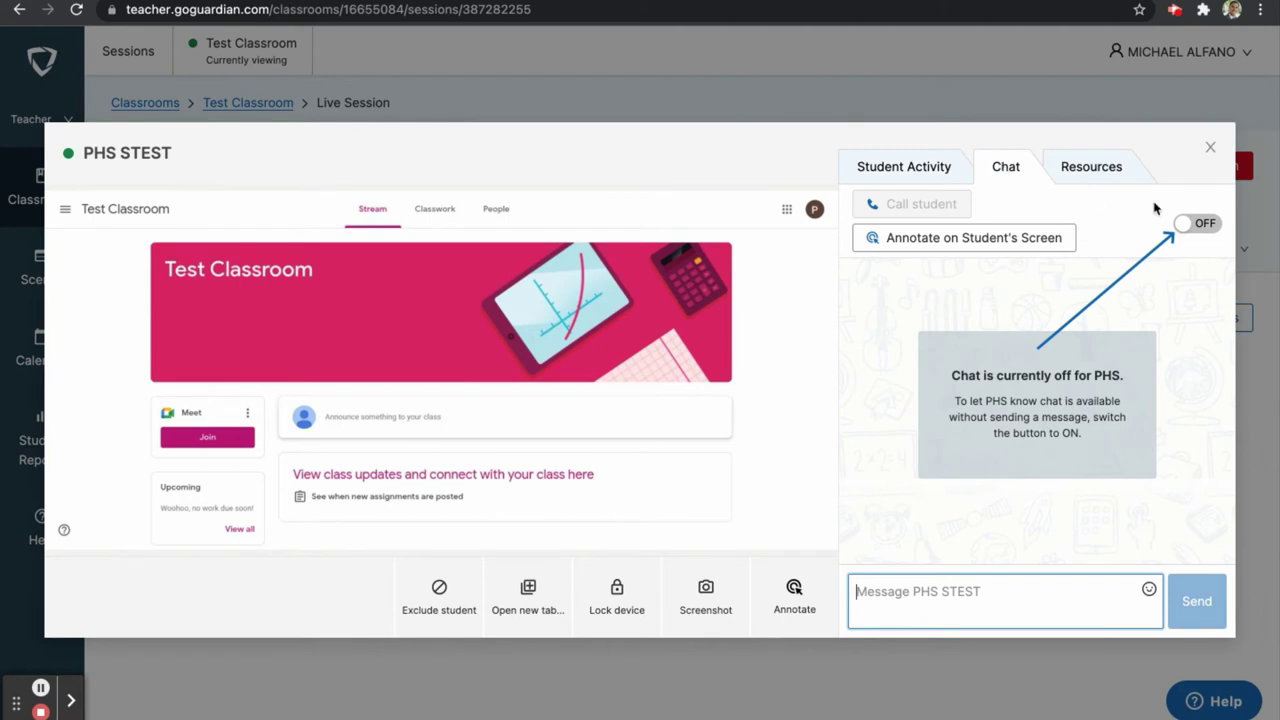
left_click(1197, 226)
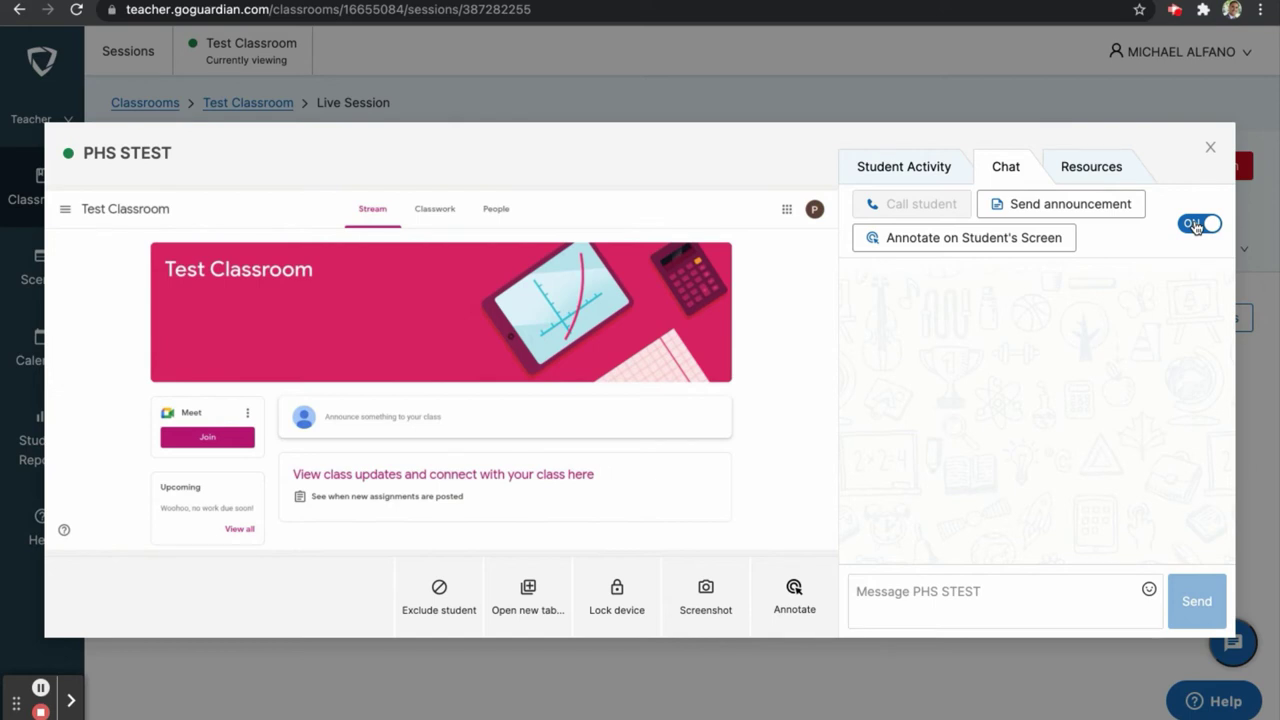
left_click(1210, 150)
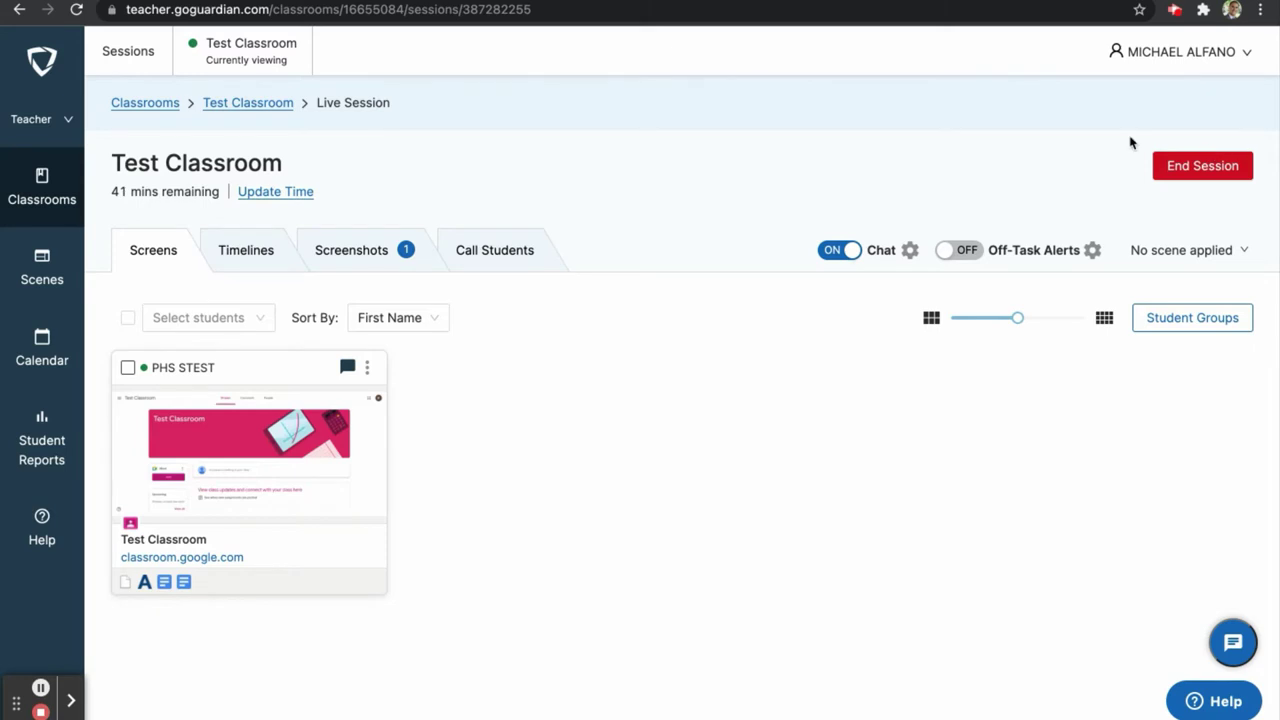
Turn on Off-Task Alerts with Math as the class subject and the sensitivity set to Lenient.
left_click(960, 252)
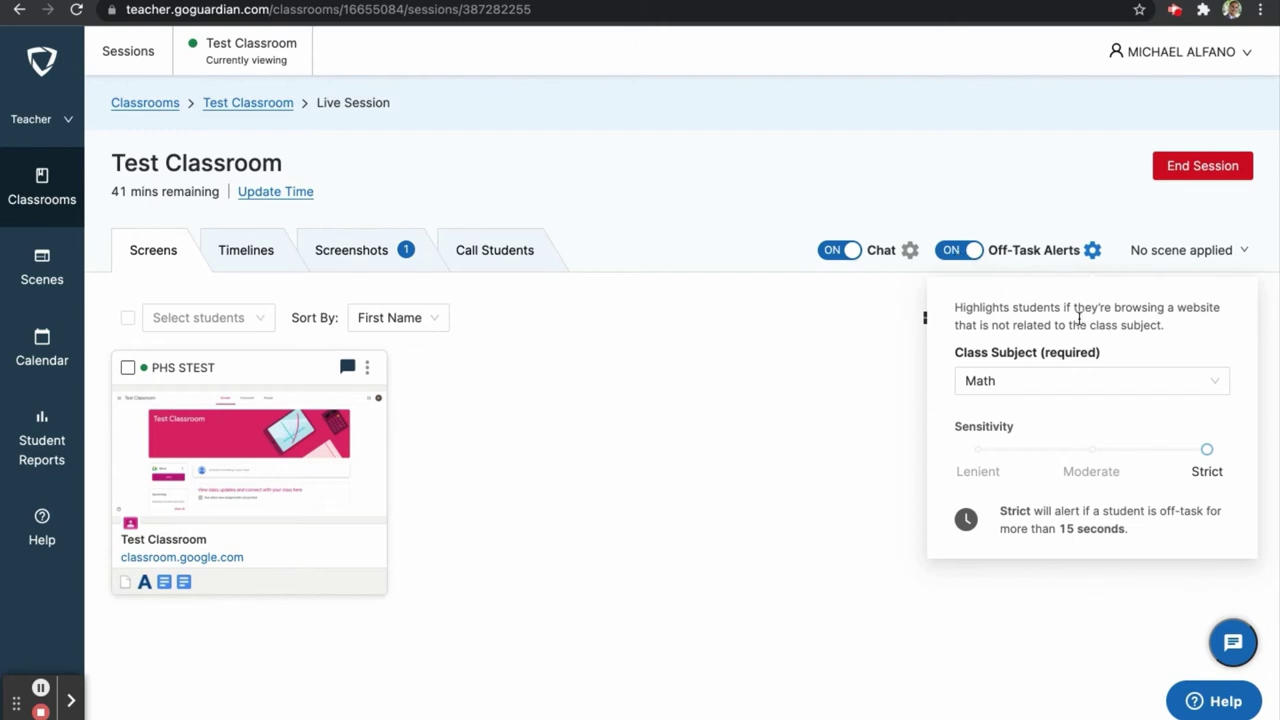
left_click(1060, 388)
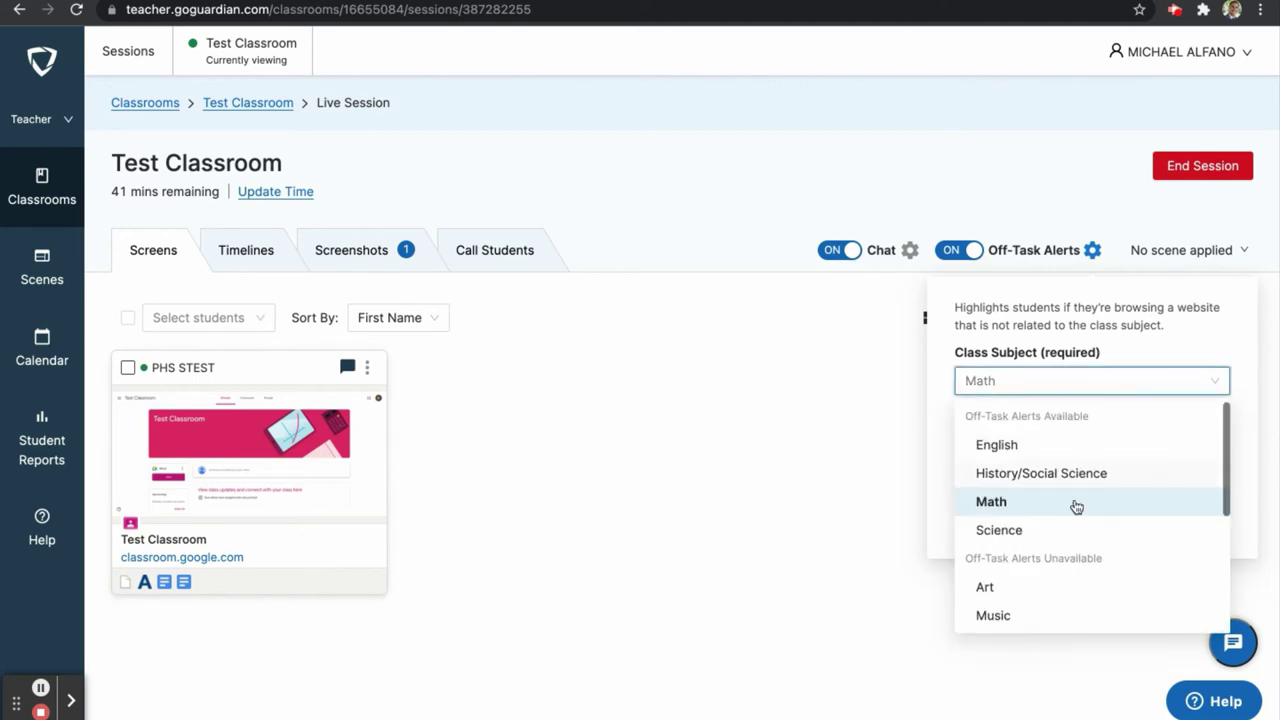
left_click(1035, 502)
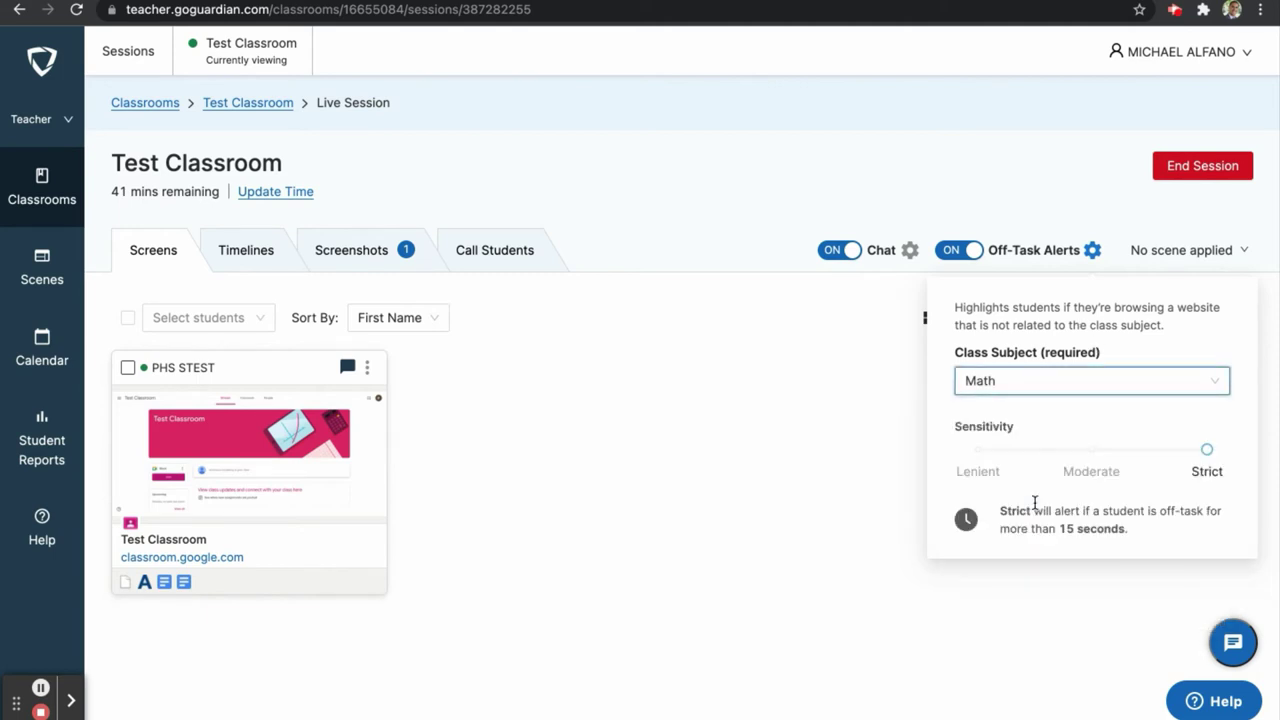
left_click(1186, 453)
left_click_drag(1183, 455, 978, 460)
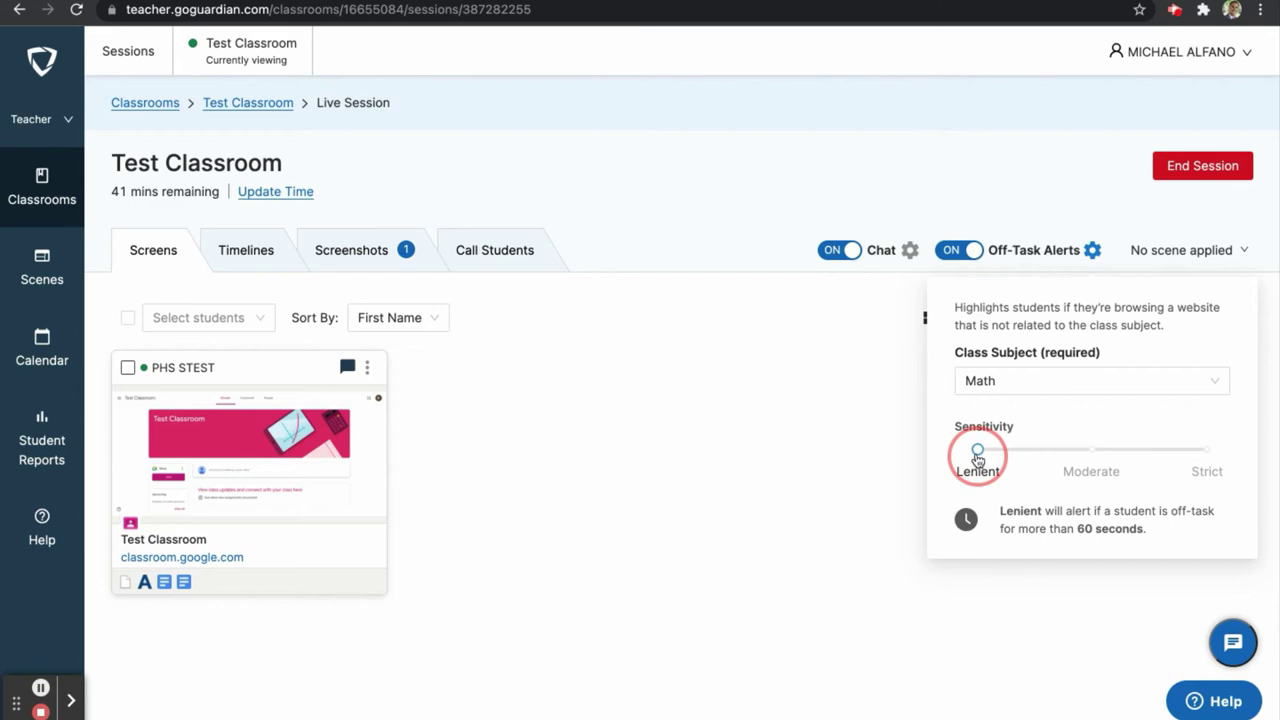
Set the Off-Task Alerts sensitivity to Strict and close the alert settings.
left_click_drag(978, 460, 1210, 471)
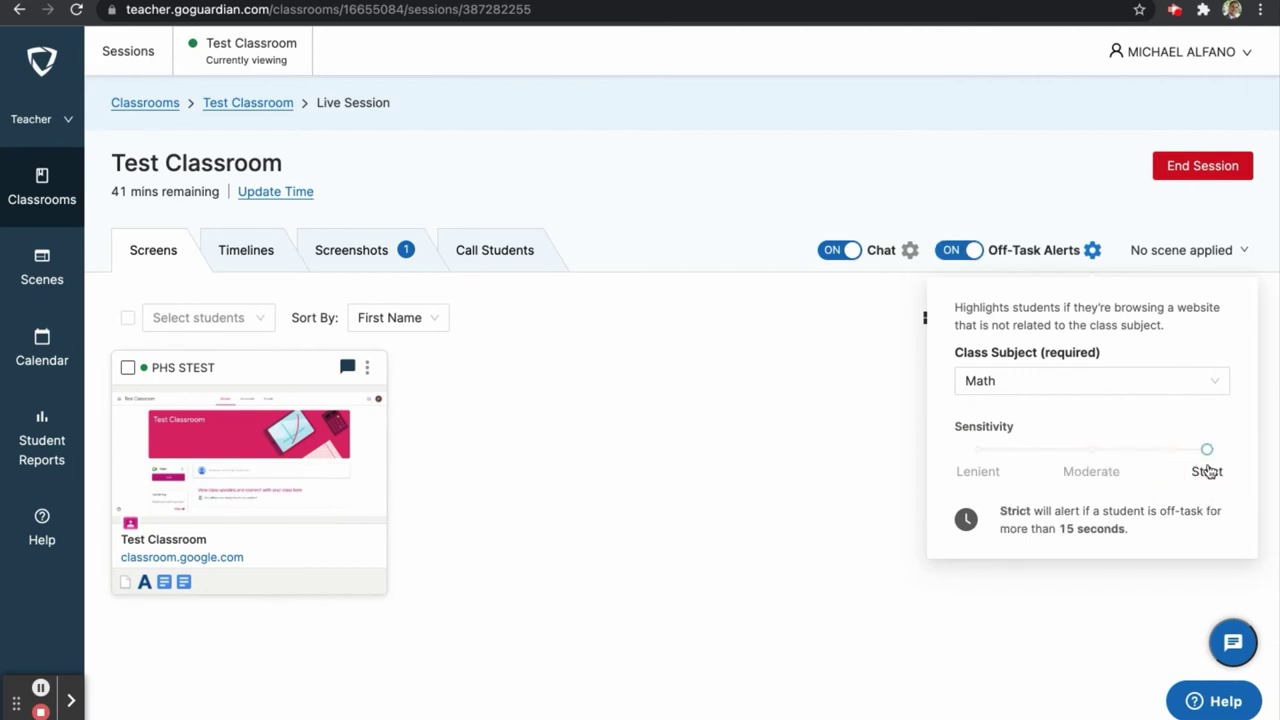
left_click(772, 431)
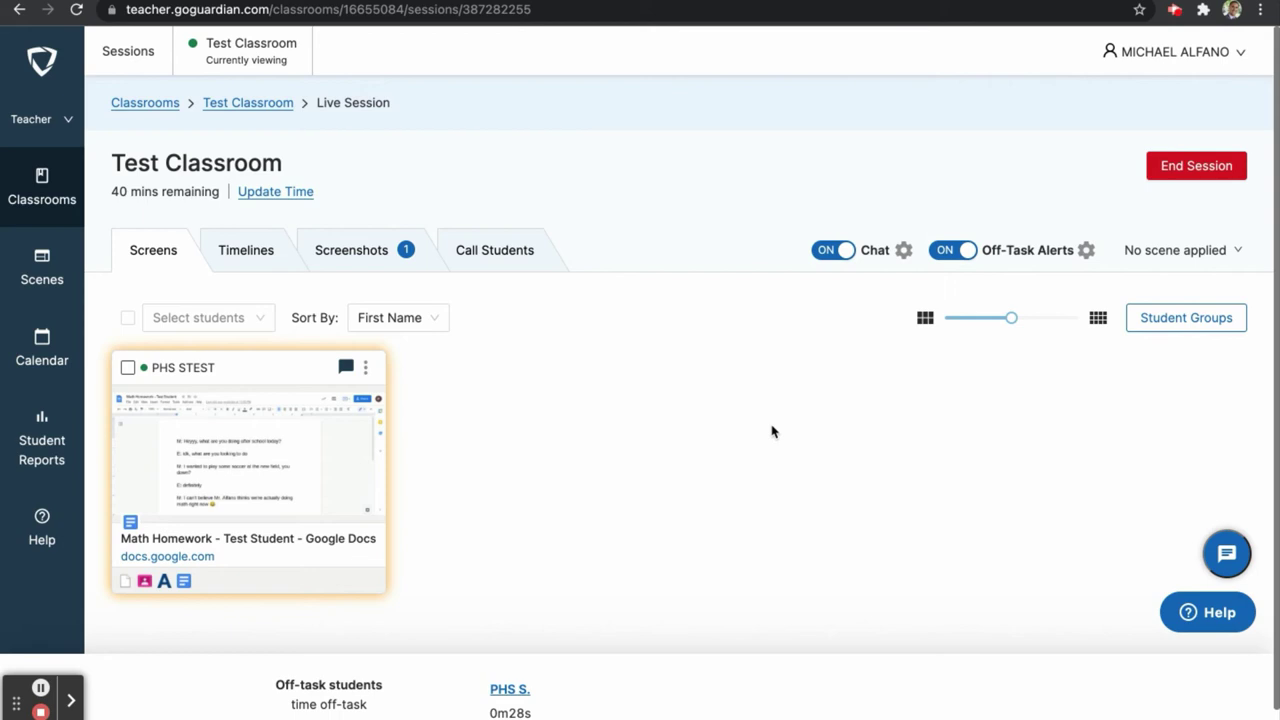
Close the student's active Math Homework document from their detailed screen view, and turn off Off-Task Alerts for the session.
left_click(254, 457)
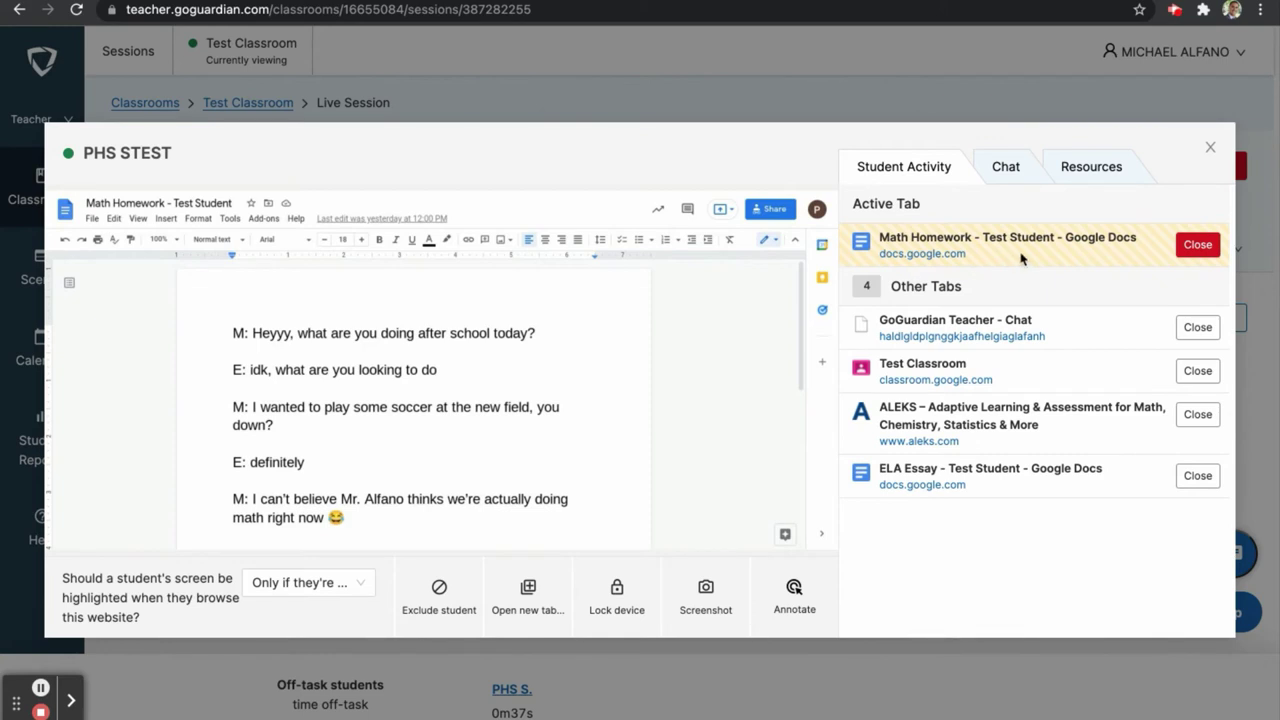
left_click(1198, 246)
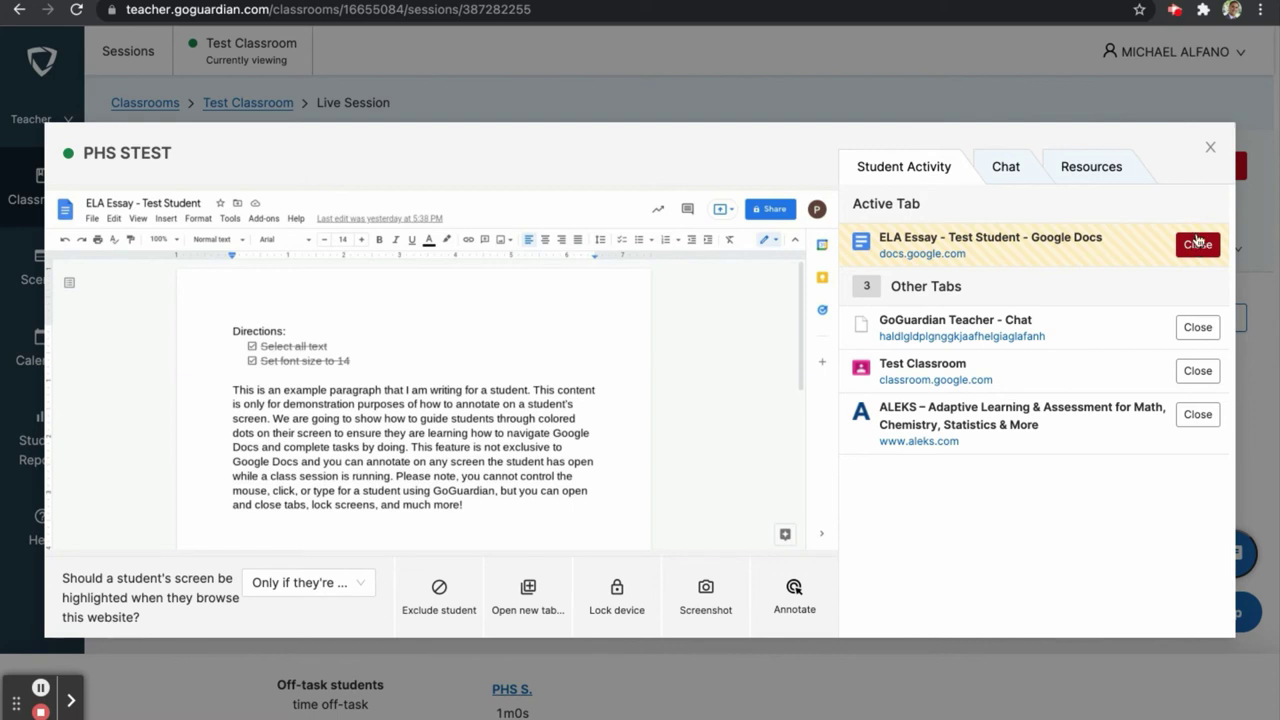
left_click(1210, 147)
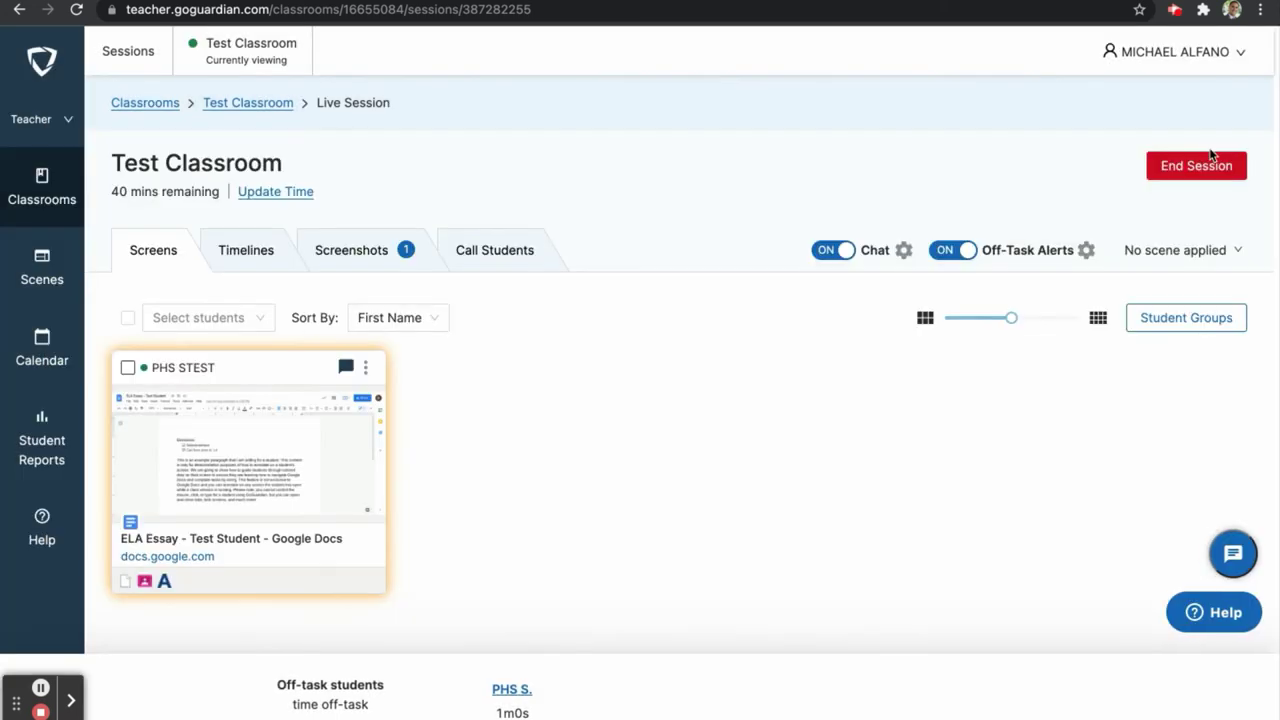
left_click(957, 250)
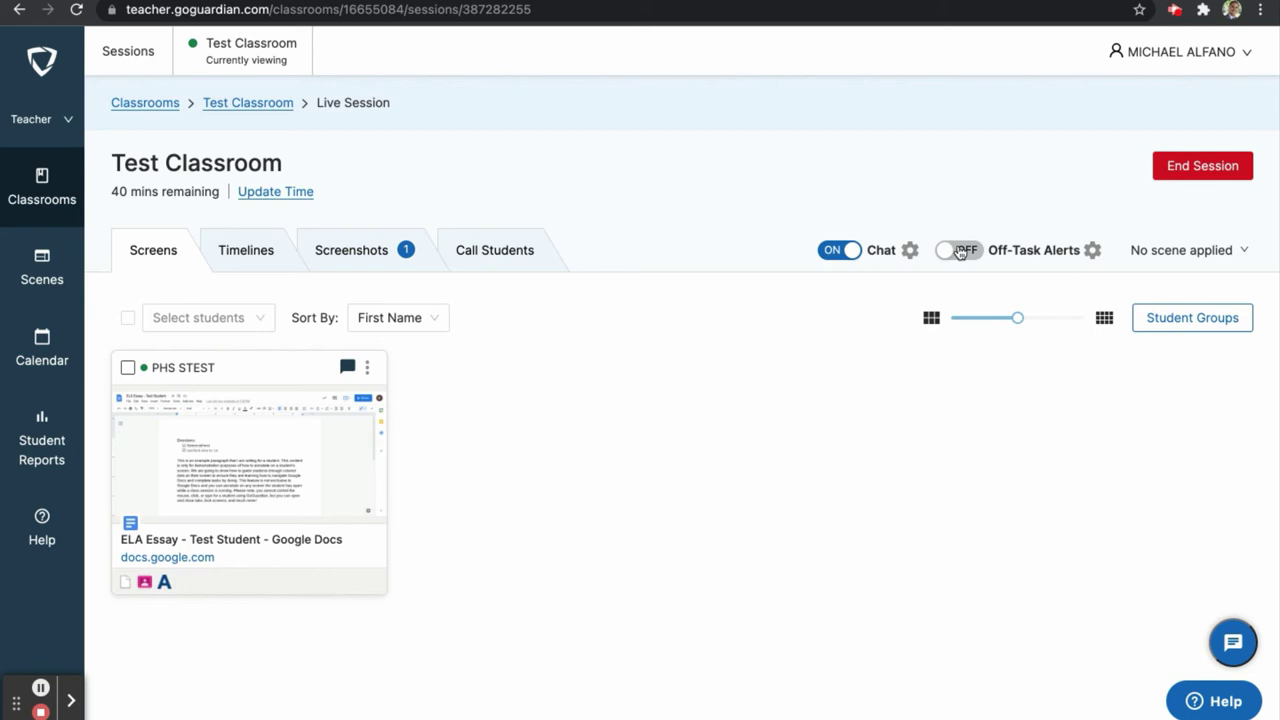
Examine the student's browsing timeline and the tab details of the off-task Math Homework segment.
left_click(256, 263)
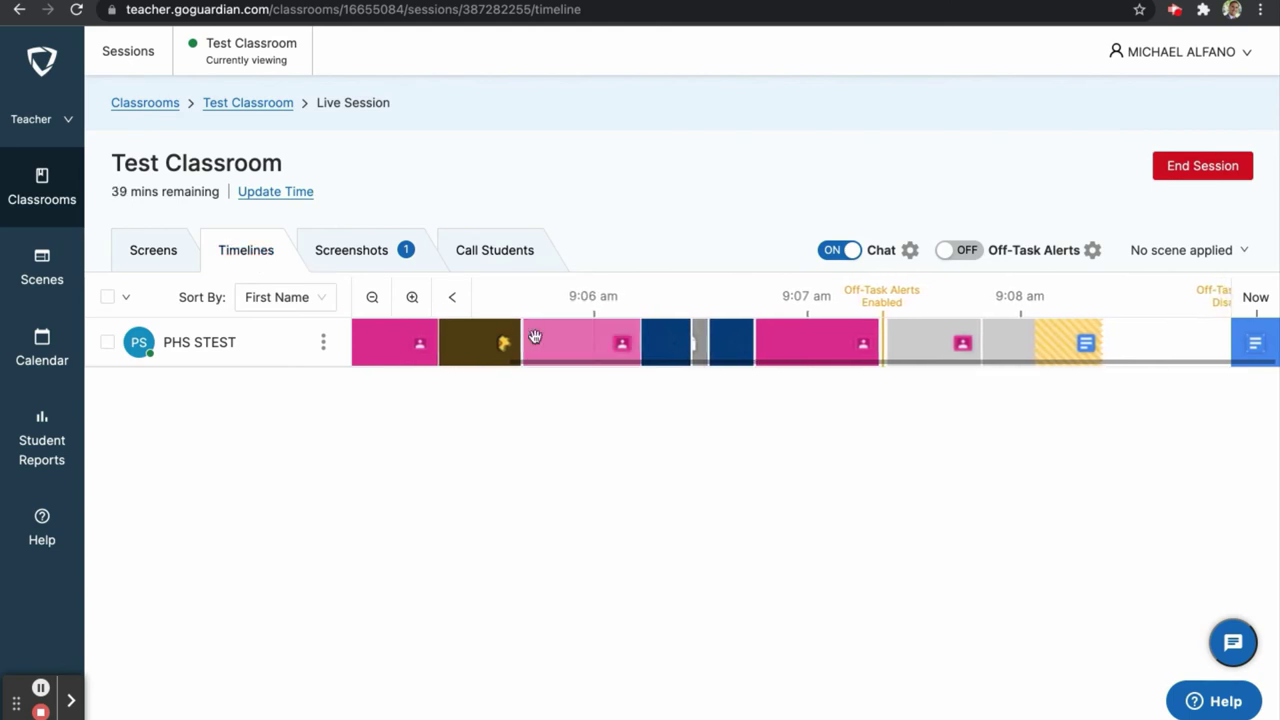
left_click_drag(535, 337, 610, 340)
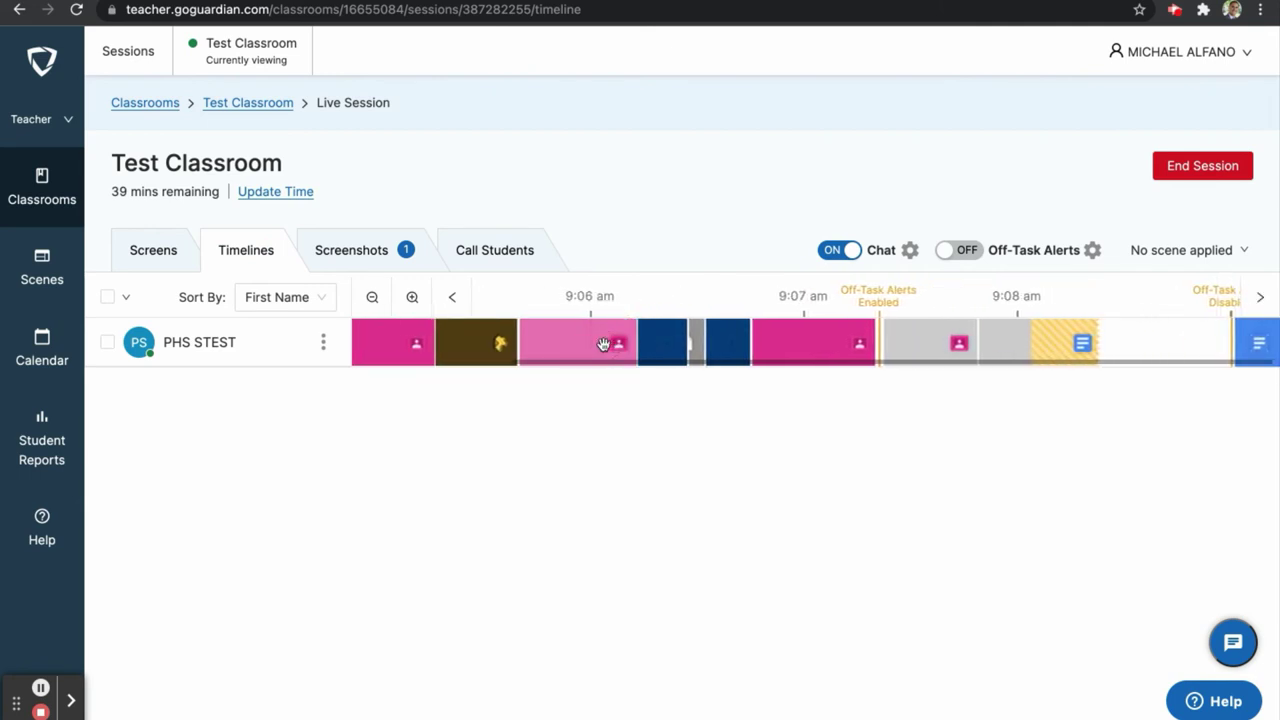
left_click(1056, 342)
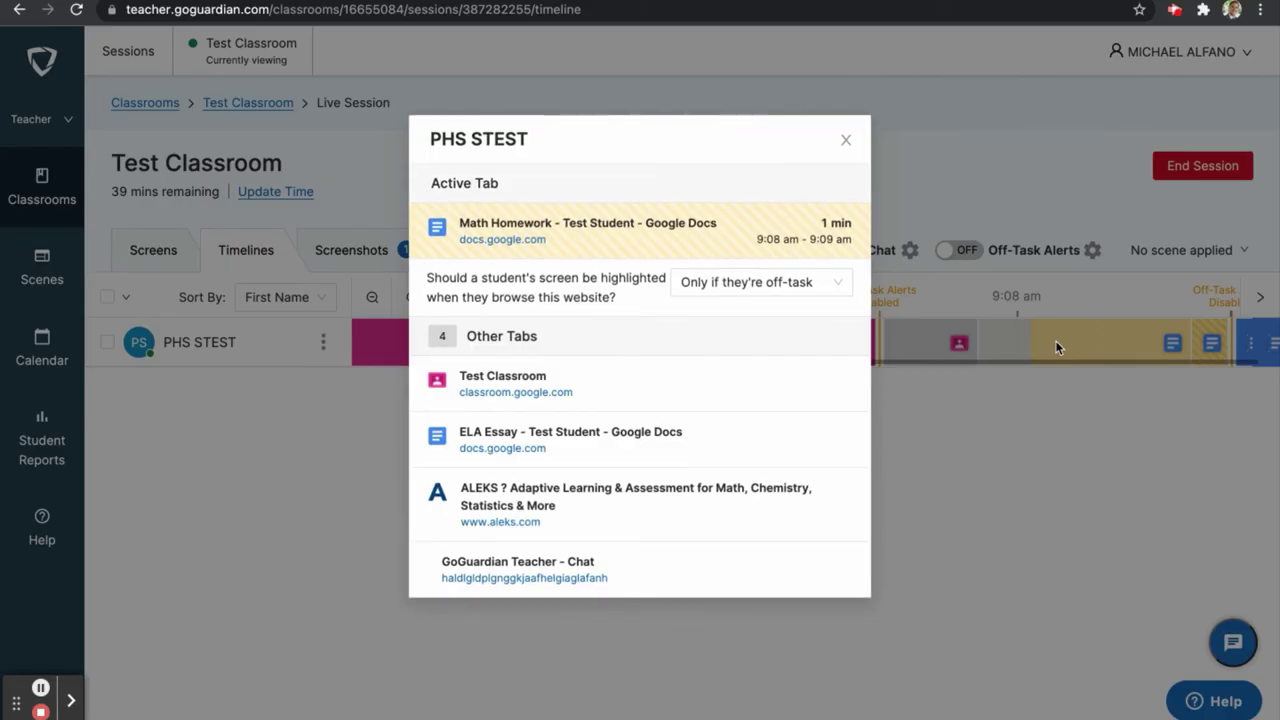
left_click(846, 143)
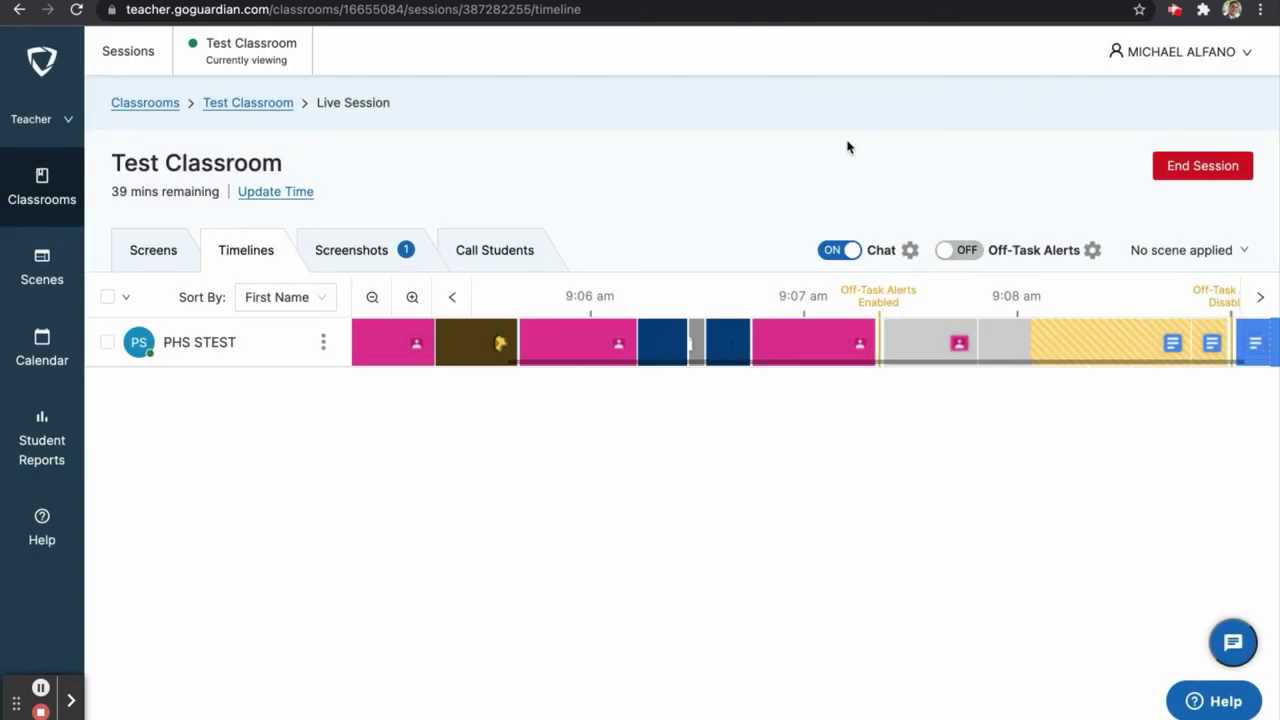
View the session's saved screenshots and the available options for calling students.
left_click(368, 250)
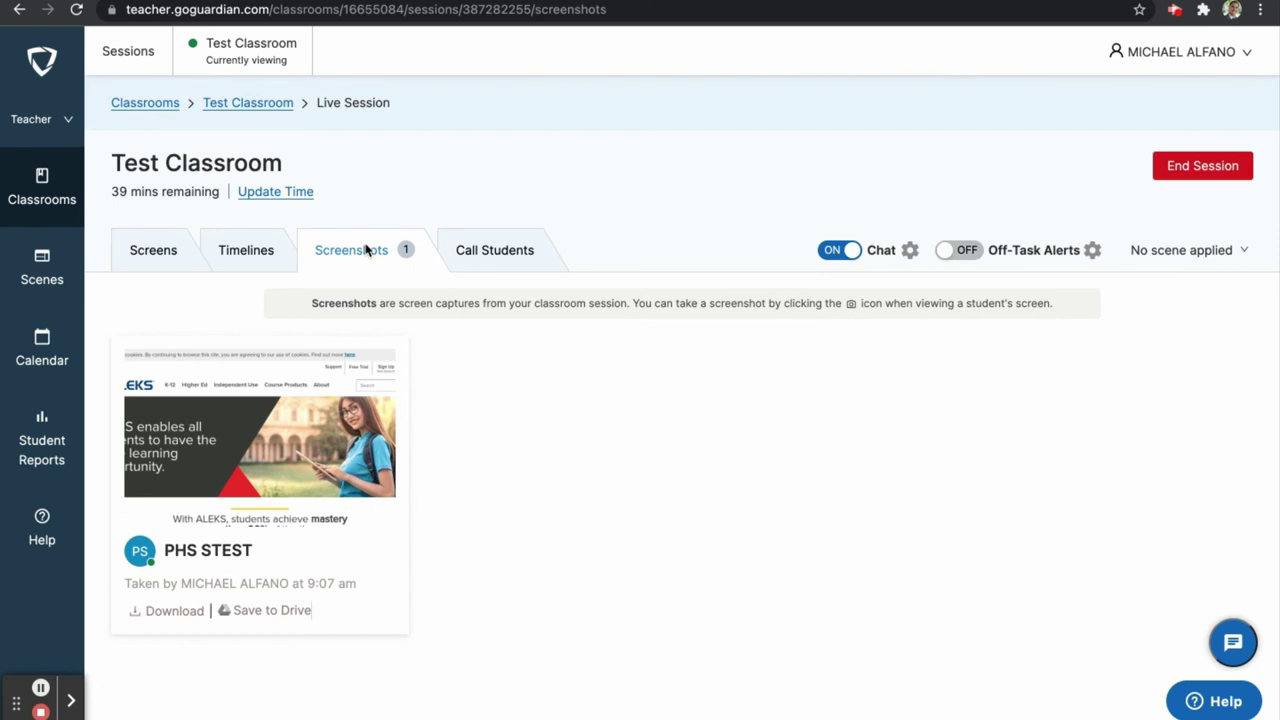
left_click(537, 252)
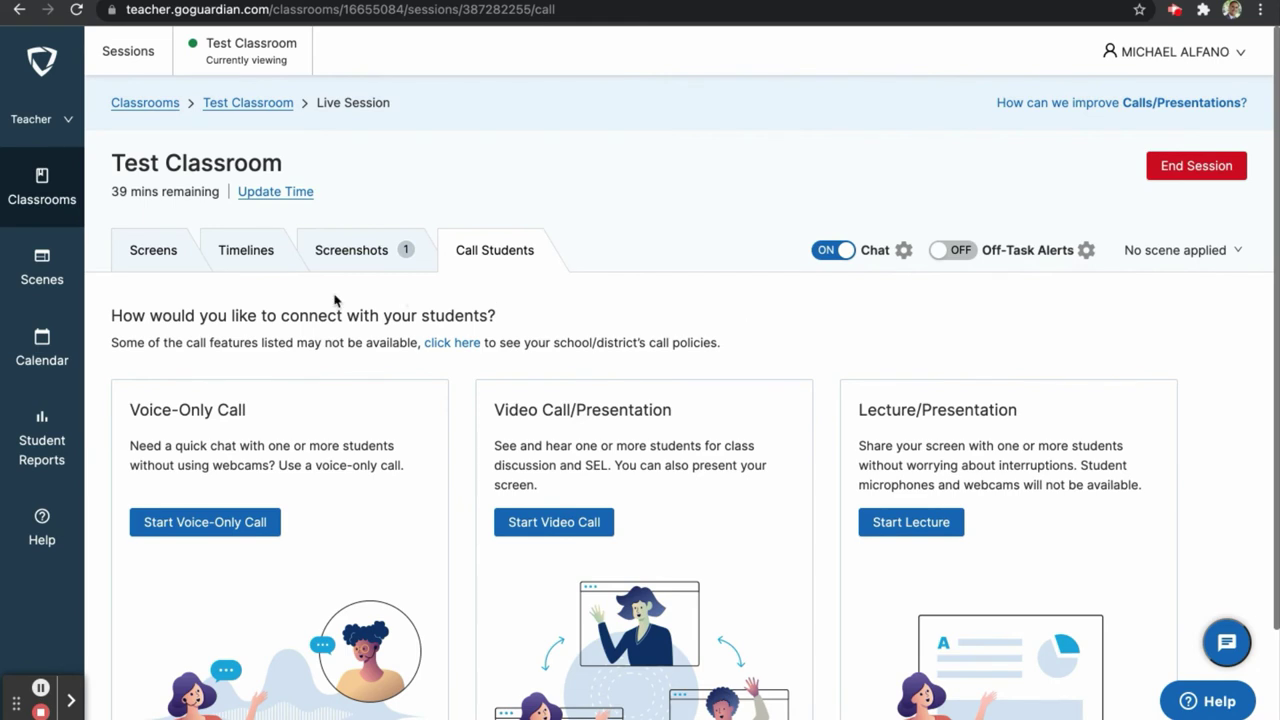
Open the Math class scene's allowed websites list to review its sites and tab limit, and return to the Test Classroom session.
left_click(60, 264)
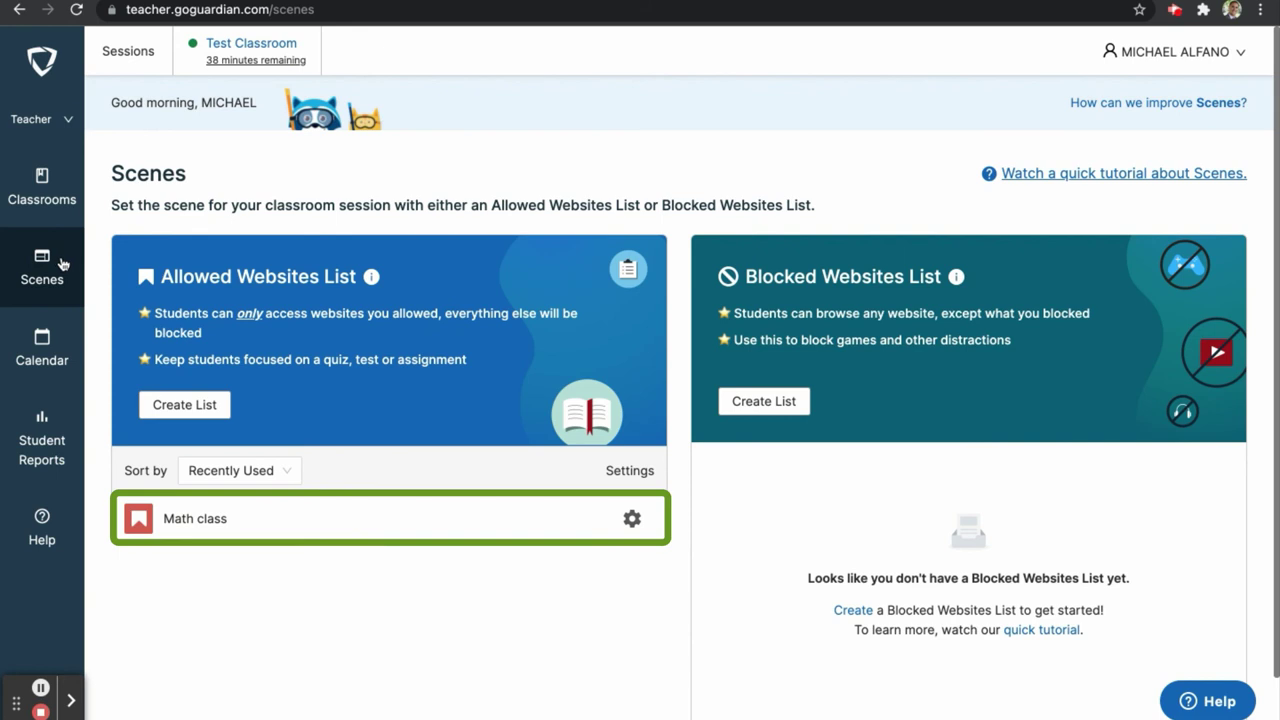
left_click(620, 517)
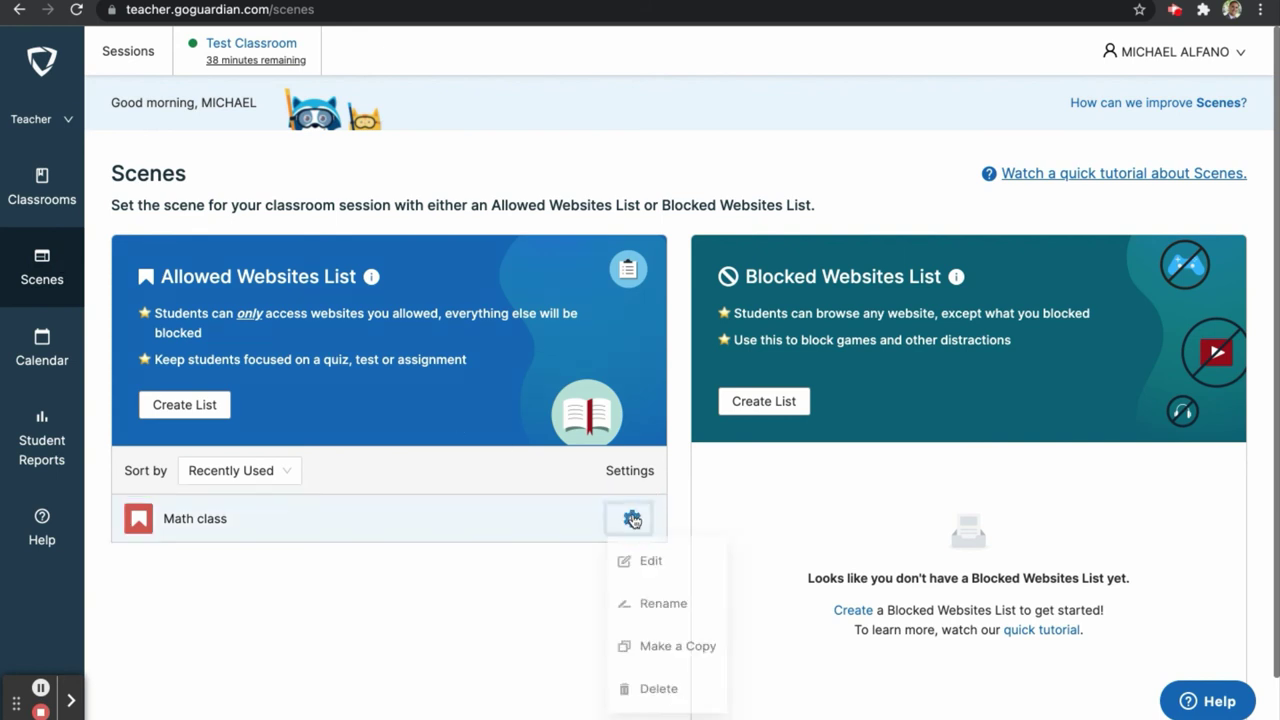
left_click(651, 563)
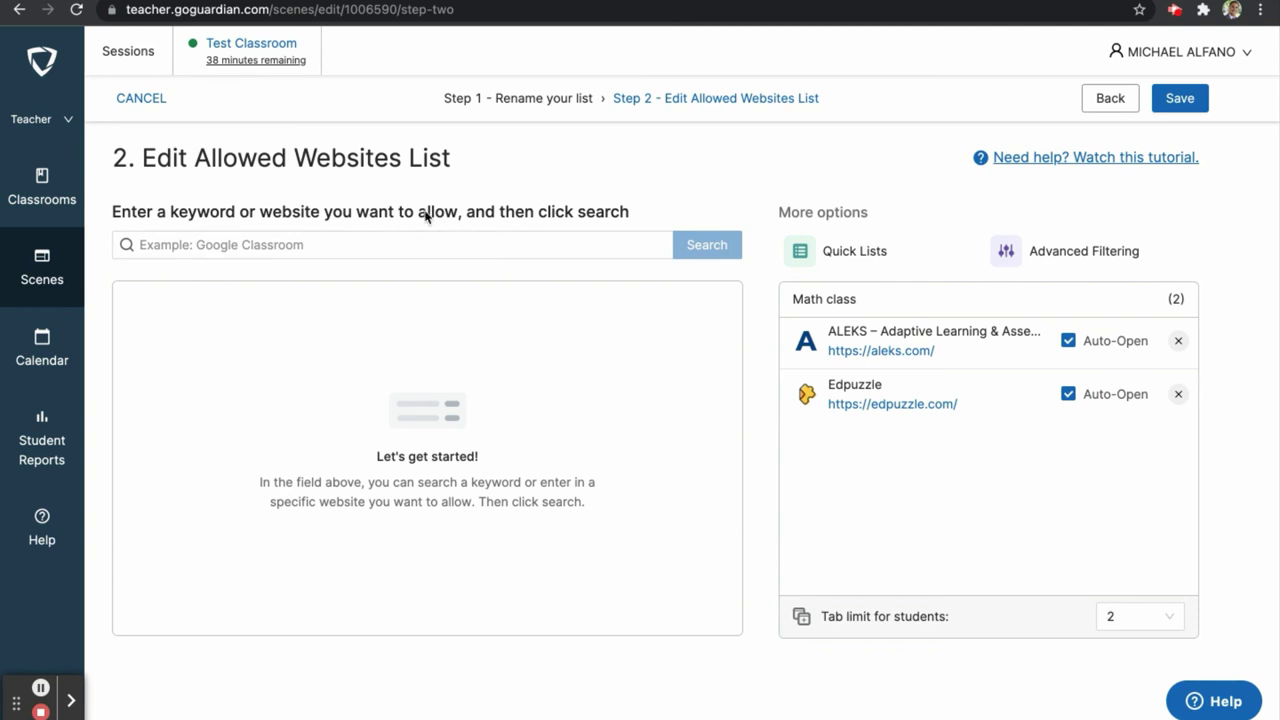
left_click(275, 48)
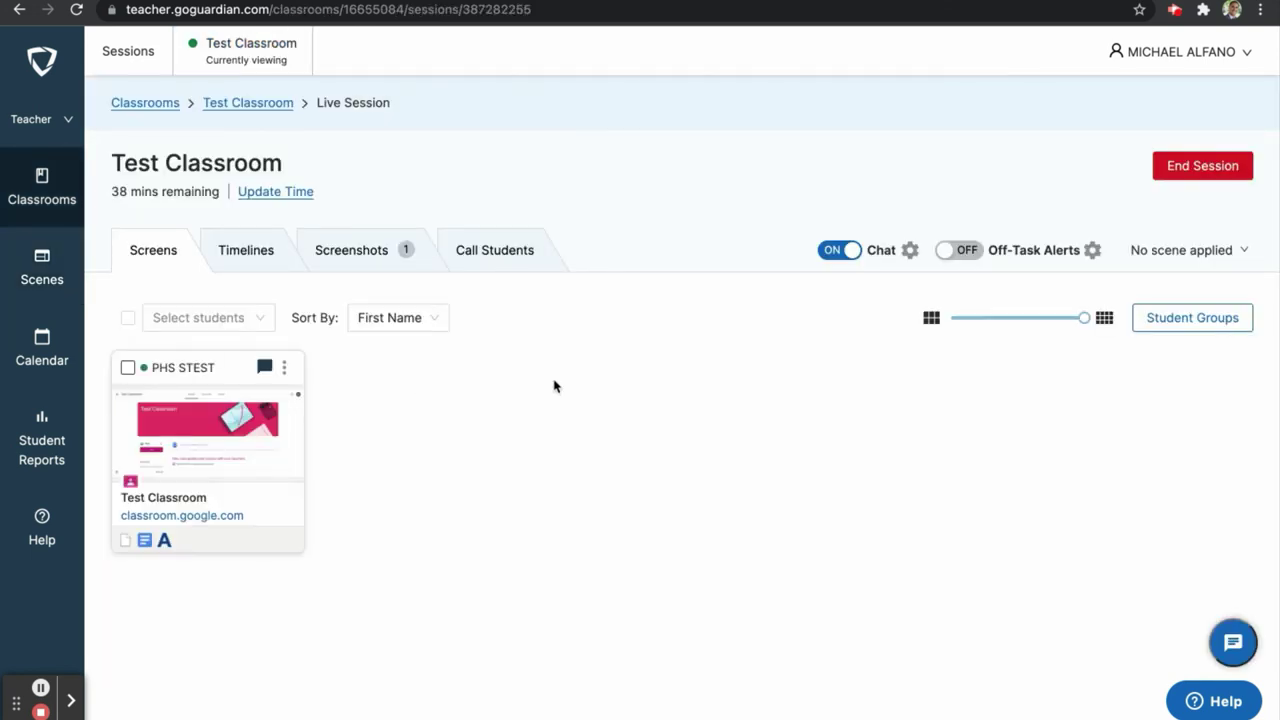
Apply the Math class scene to the live session and disable it again.
left_click(1236, 251)
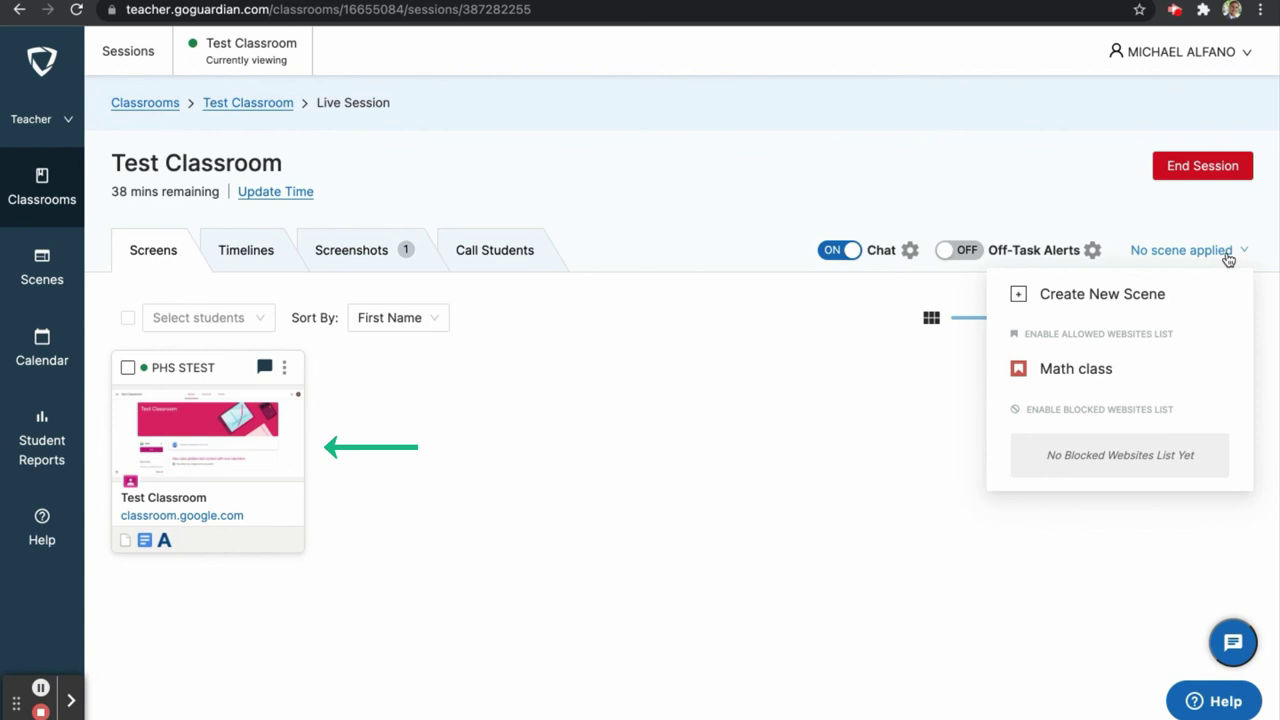
left_click(1145, 369)
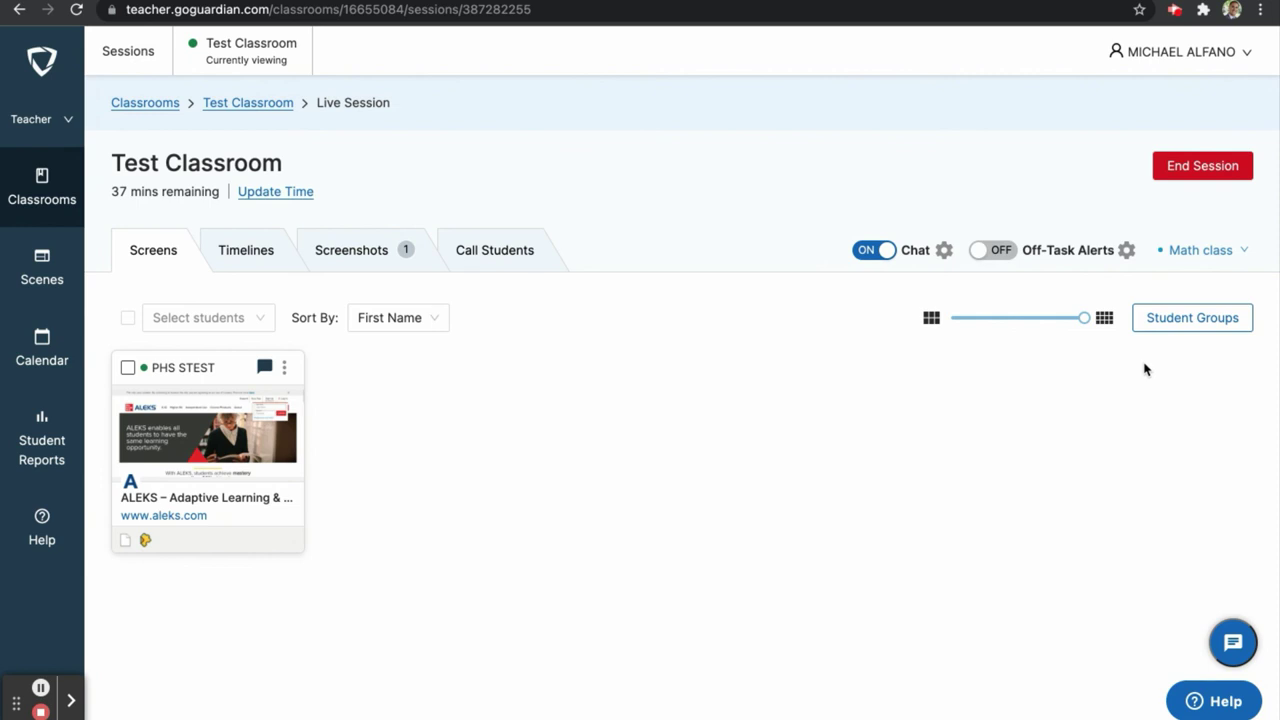
left_click(1233, 252)
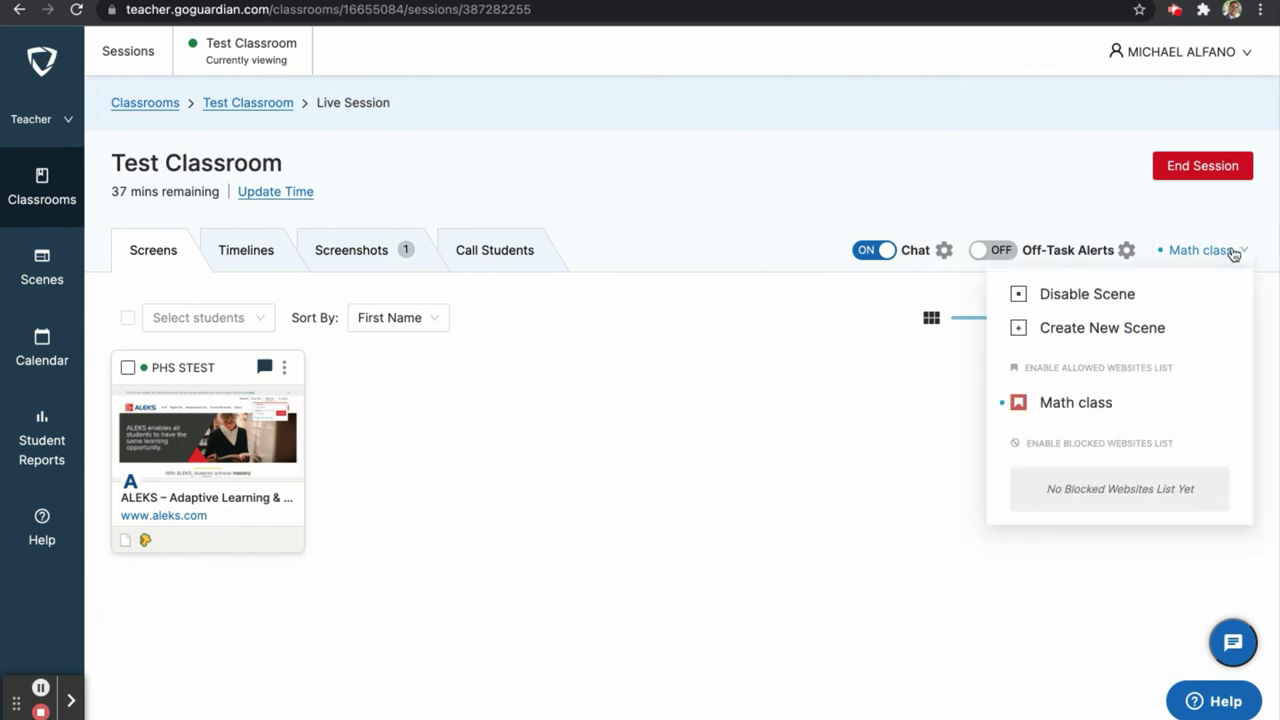
left_click(1157, 297)
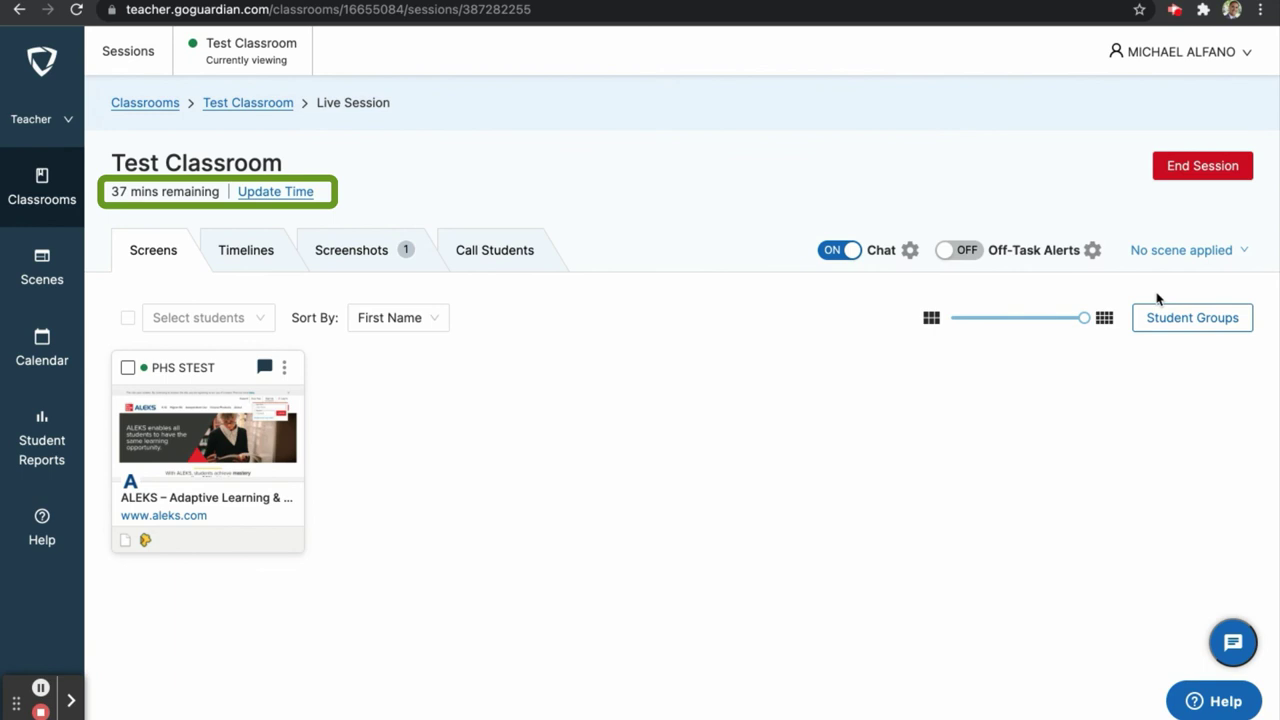
End the live Test Classroom session and confirm ending it.
left_click(1203, 168)
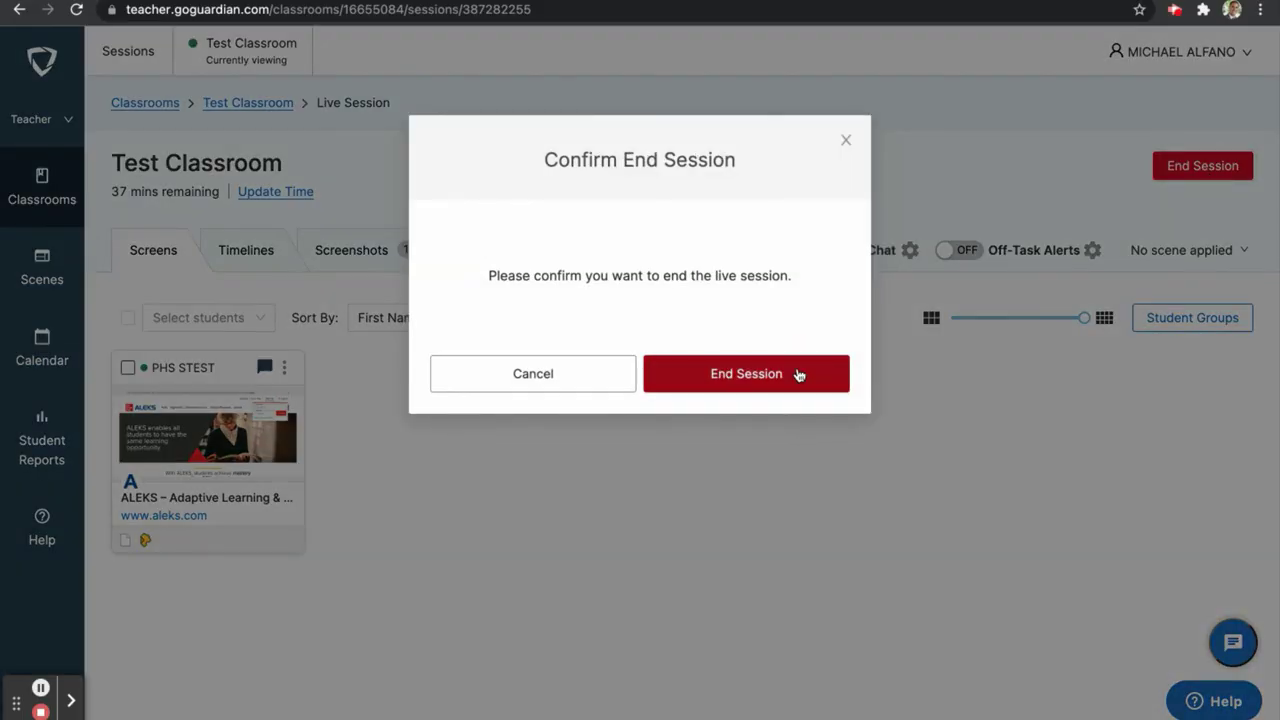
left_click(798, 374)
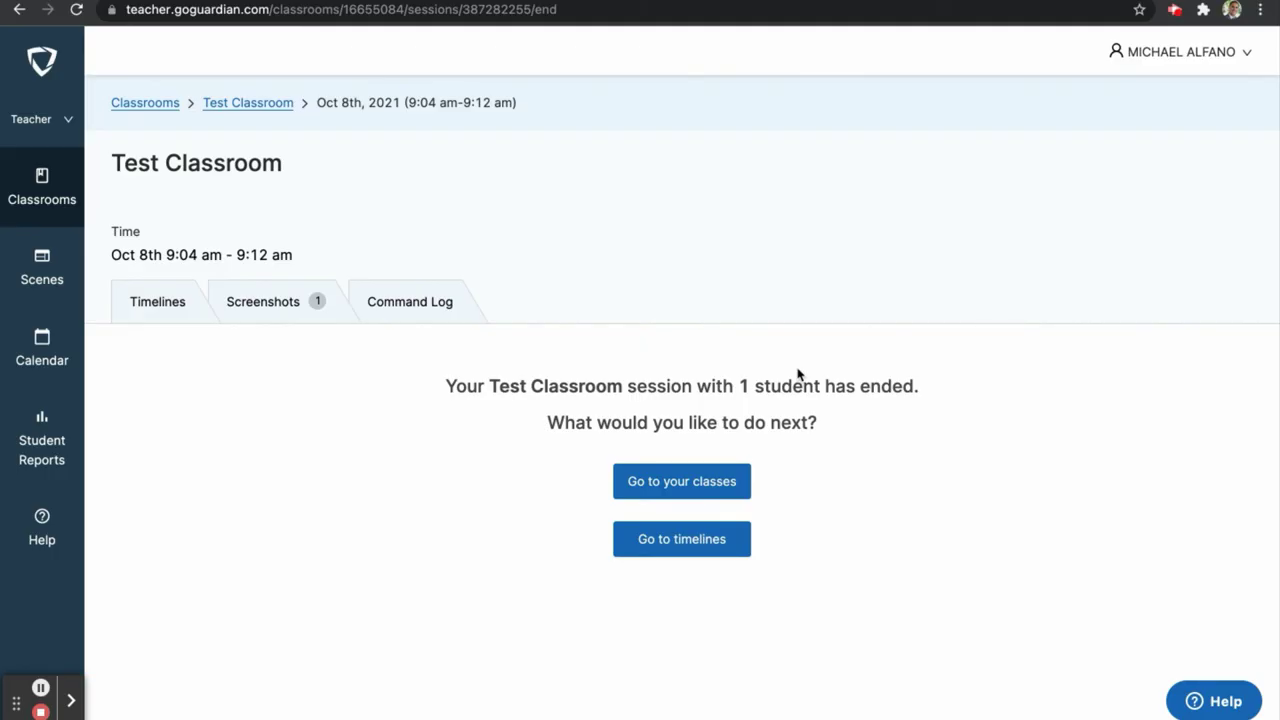